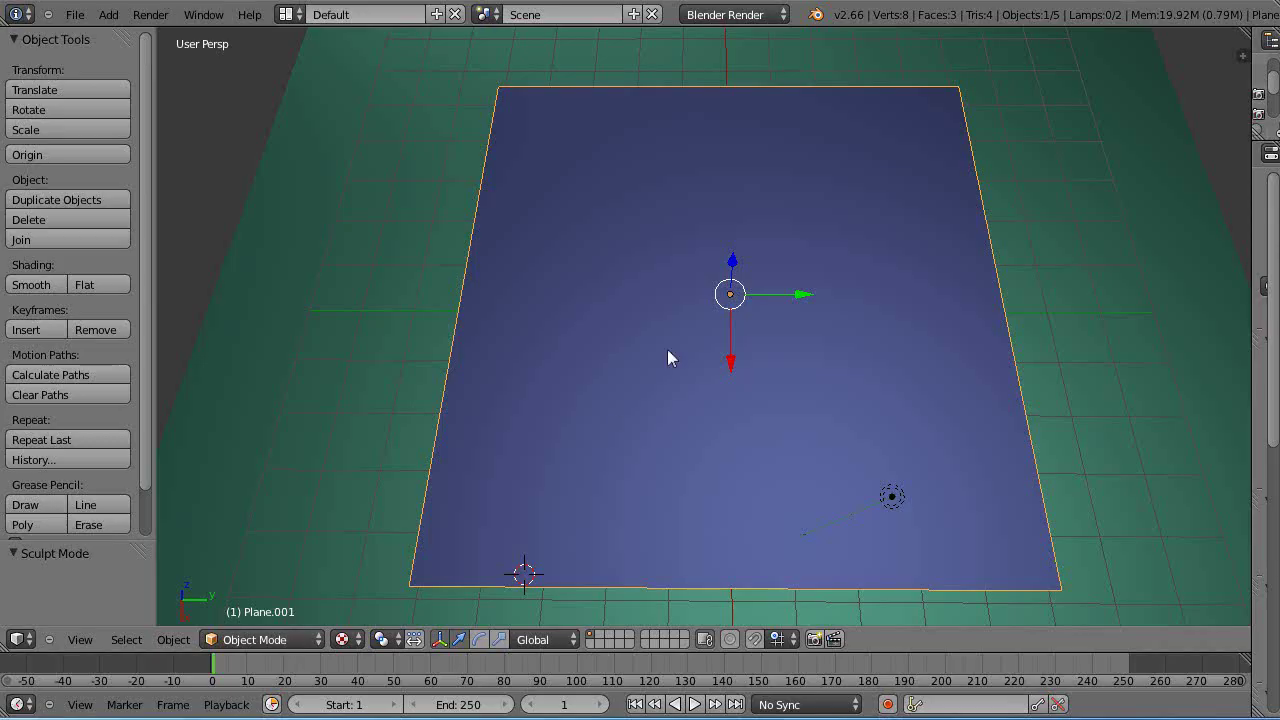
Open the Object Mode dropdown to list Plane.001's interaction modes.
click(275, 640)
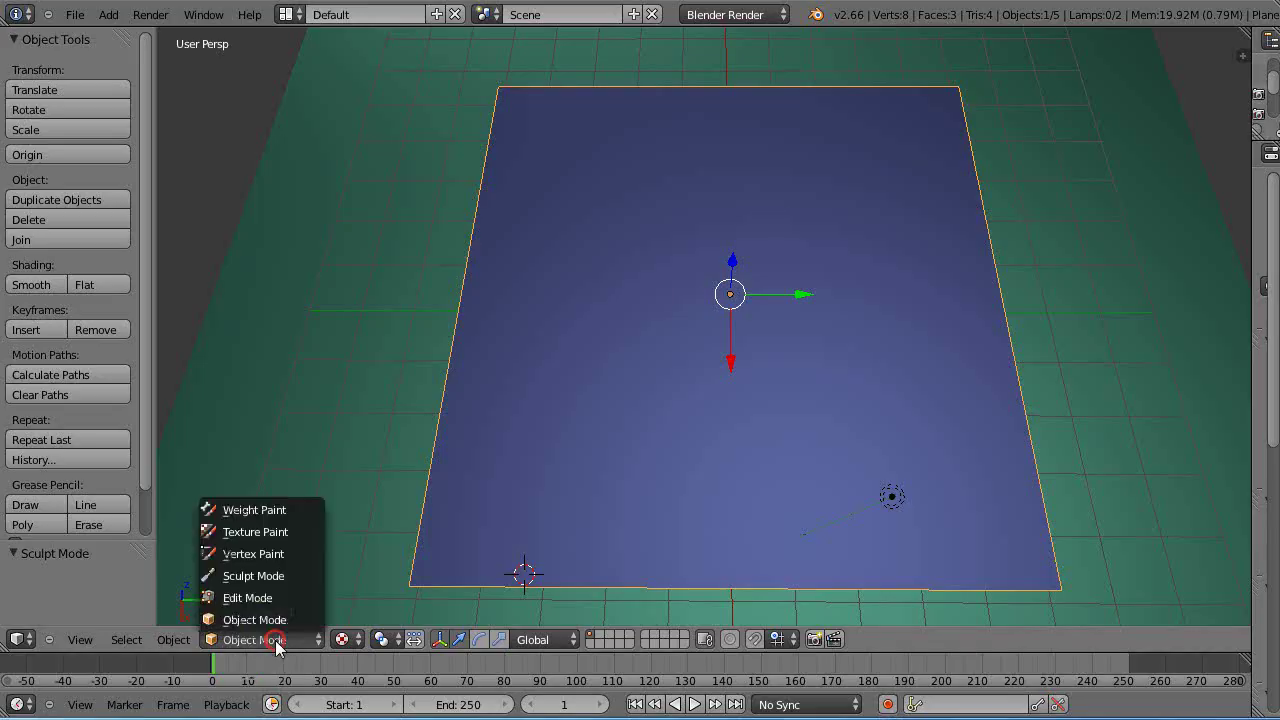
Switch Plane.001 into Sculpt Mode and enlarge the brush radius from 96 to 104.
click(251, 578)
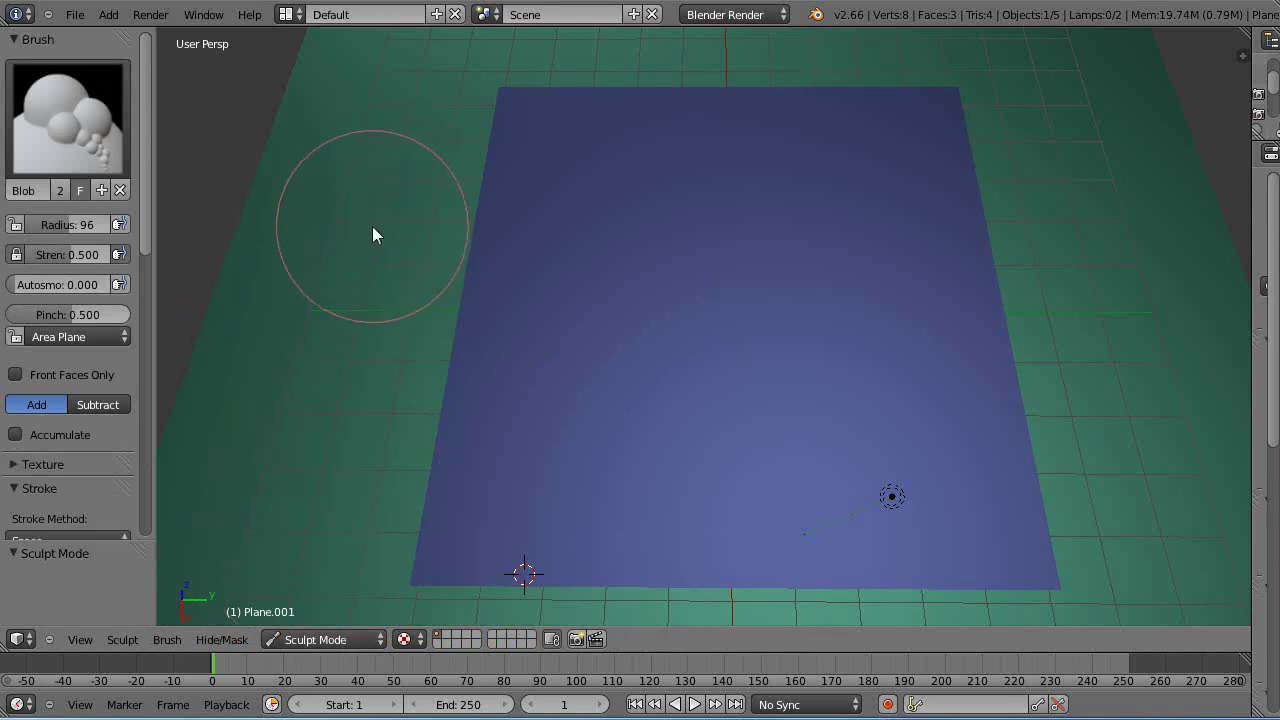
mouse_move(271, 203)
mouse_down()
mouse_move(366, 207)
mouse_move(301, 207)
mouse_up()
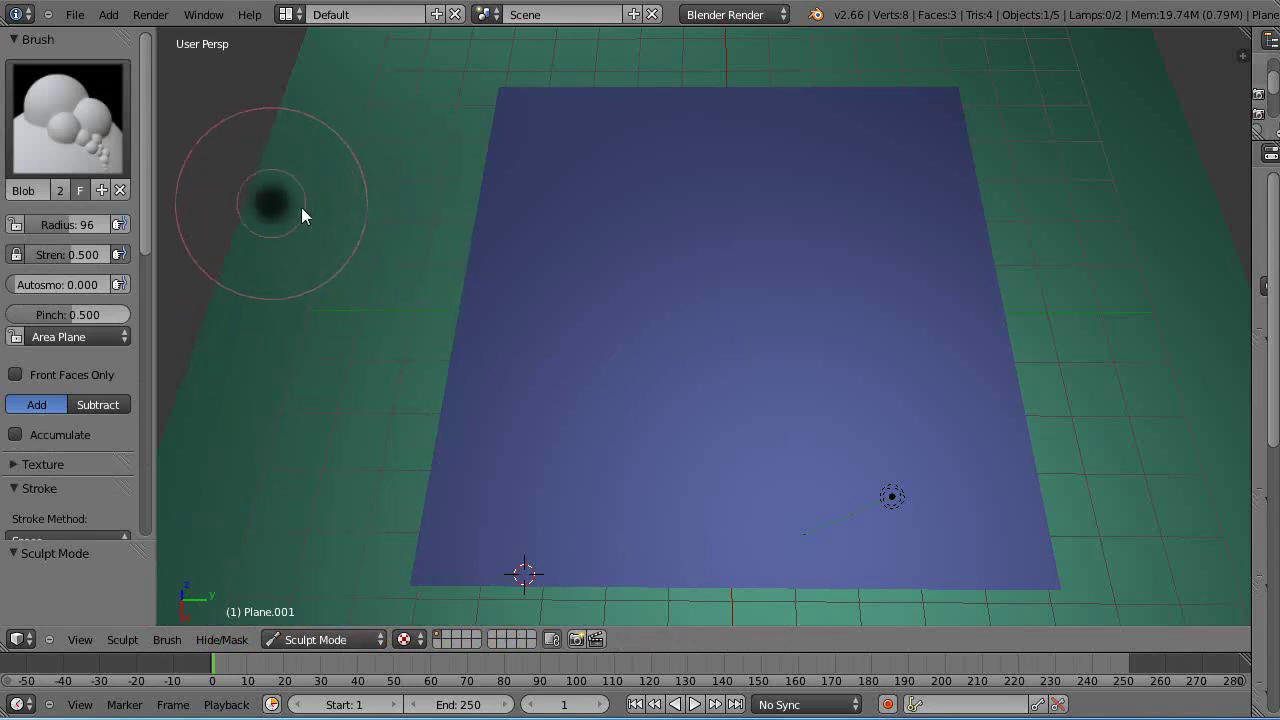
click(305, 215)
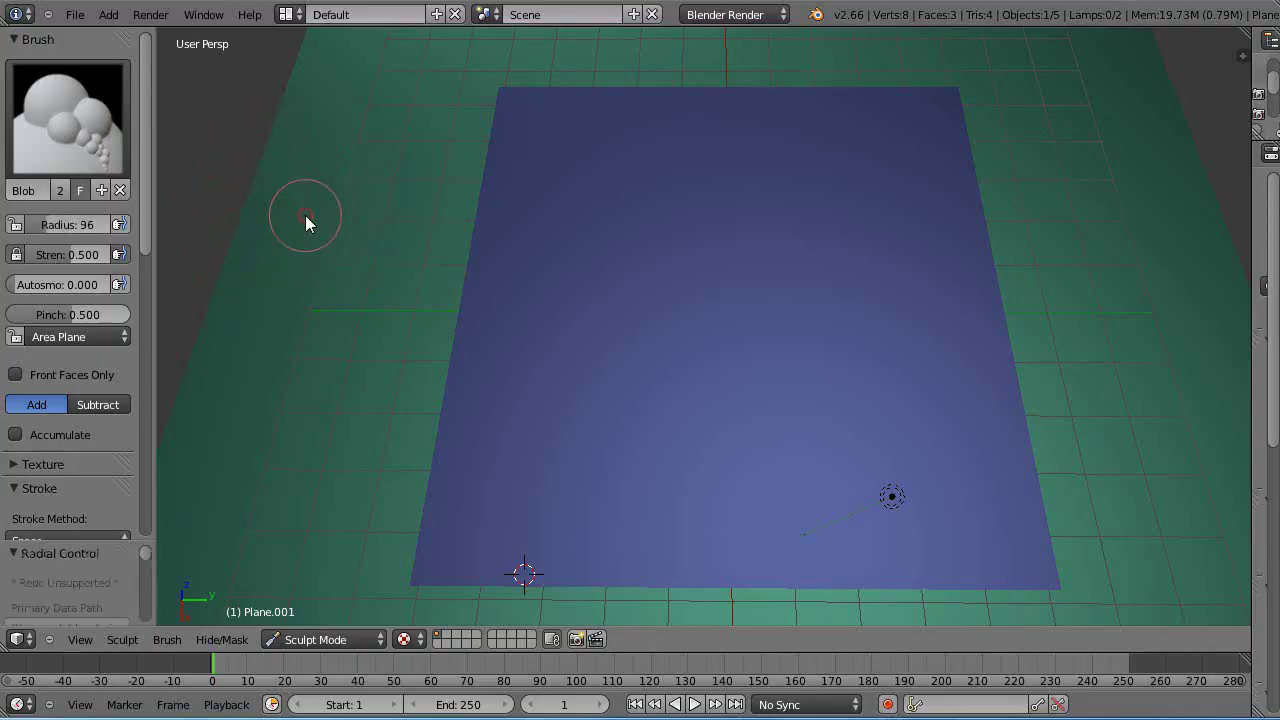
key(f)
click(363, 251)
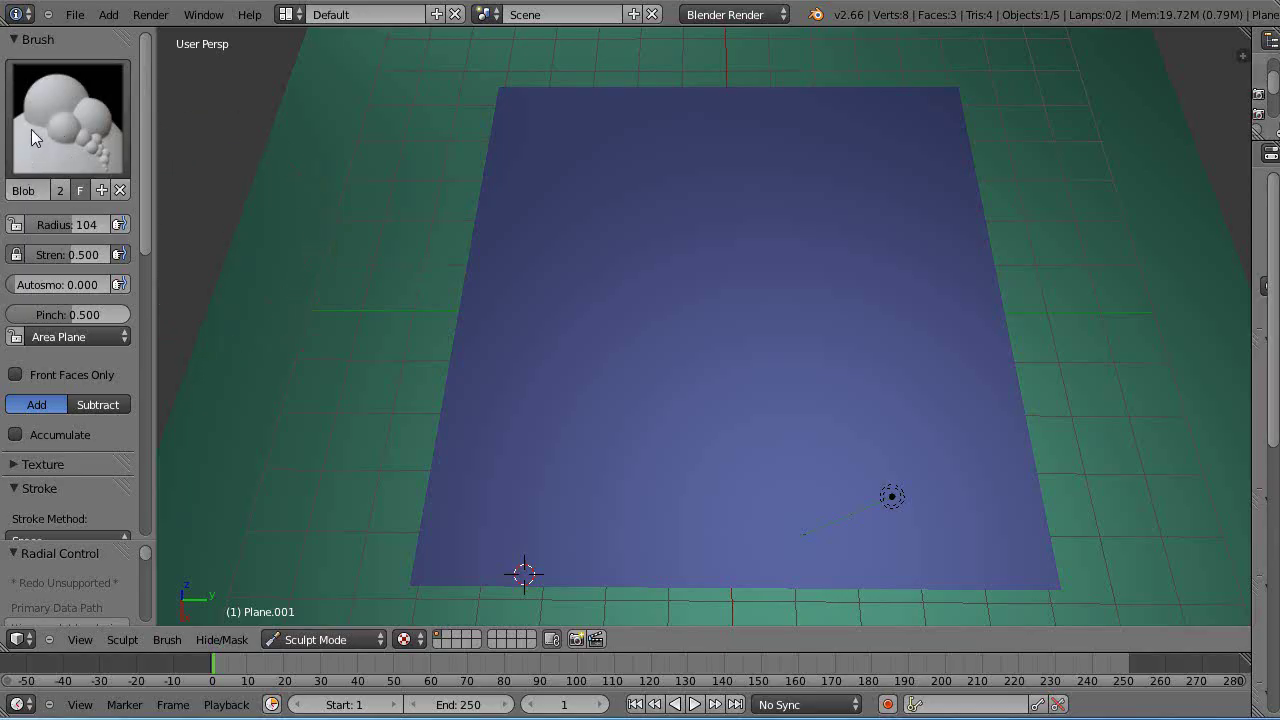
Review the sculpt brush list and keep the Blob brush active at strength 0.500.
click(66, 124)
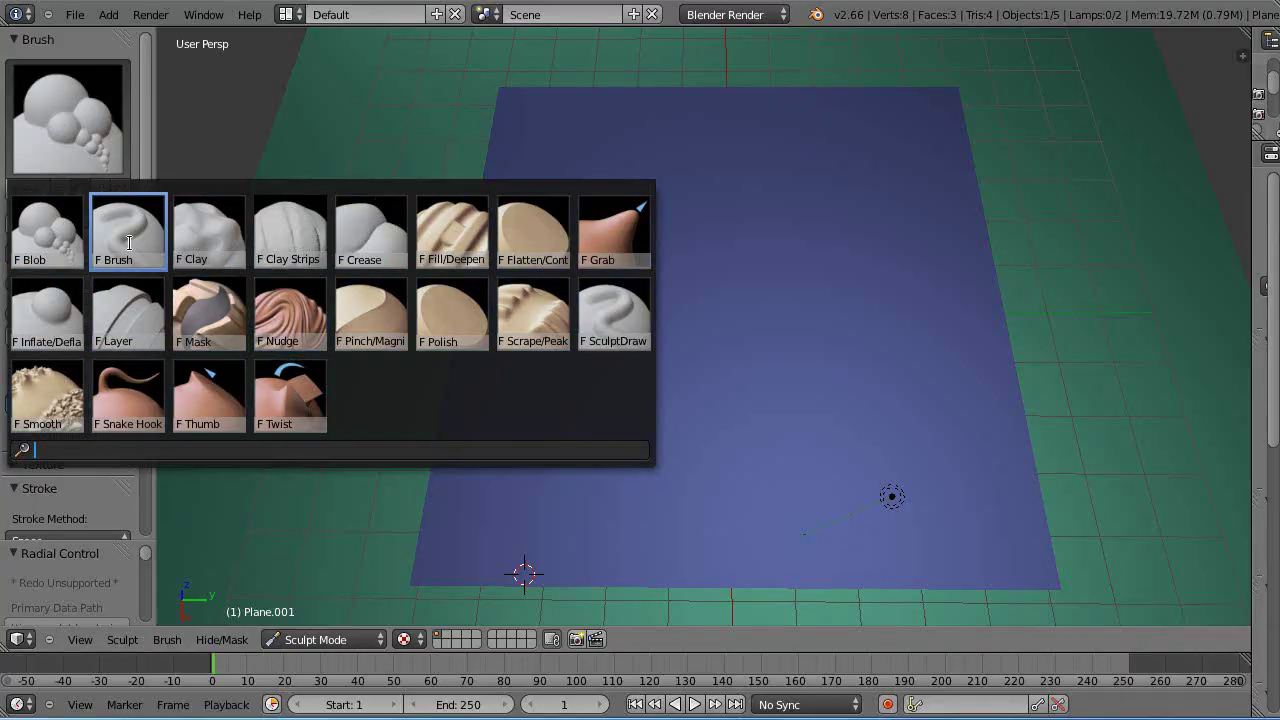
click(55, 122)
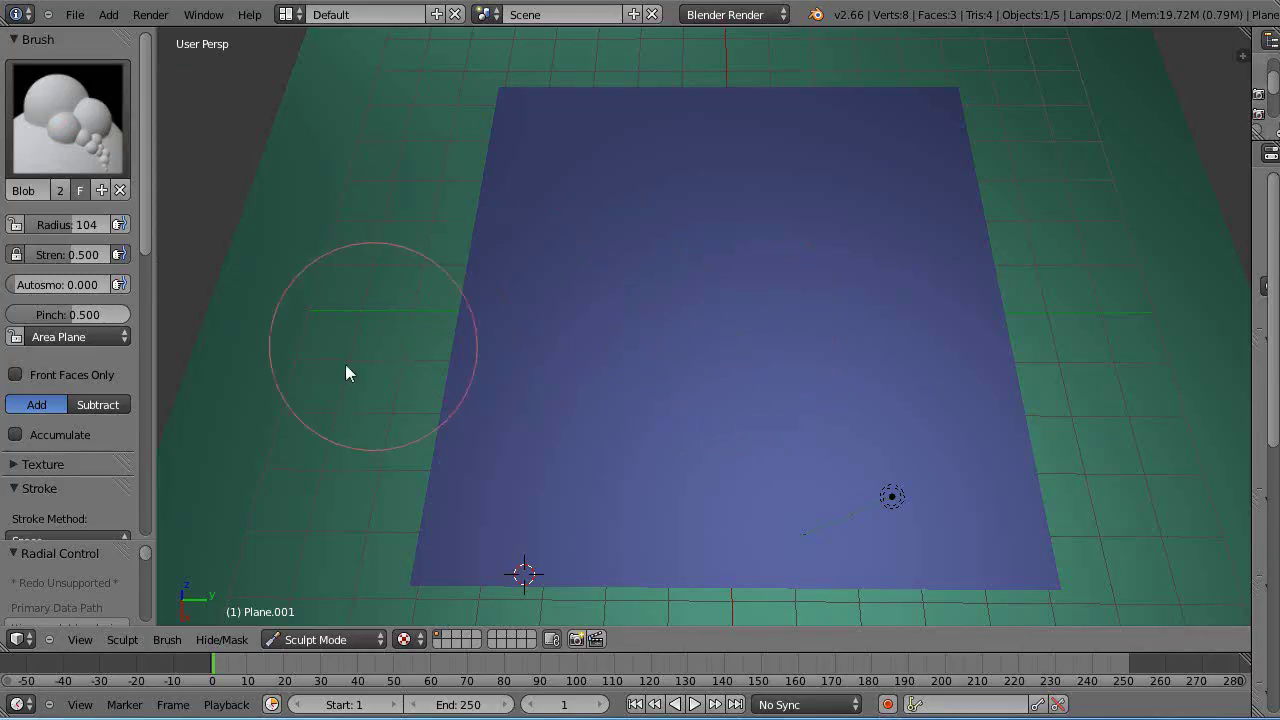
drag(143, 203, 157, 540)
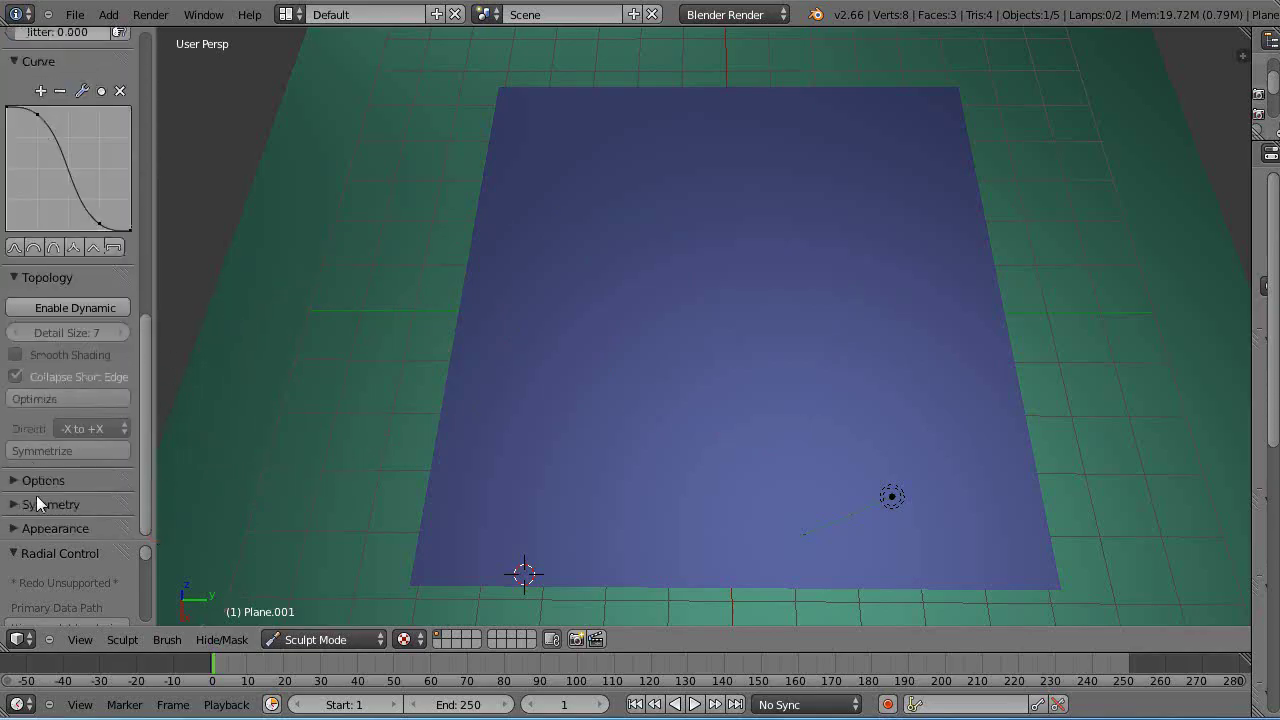
Enable dynamic topology in the Topology panel and raise Detail Size from 7 to 30.
click(10, 279)
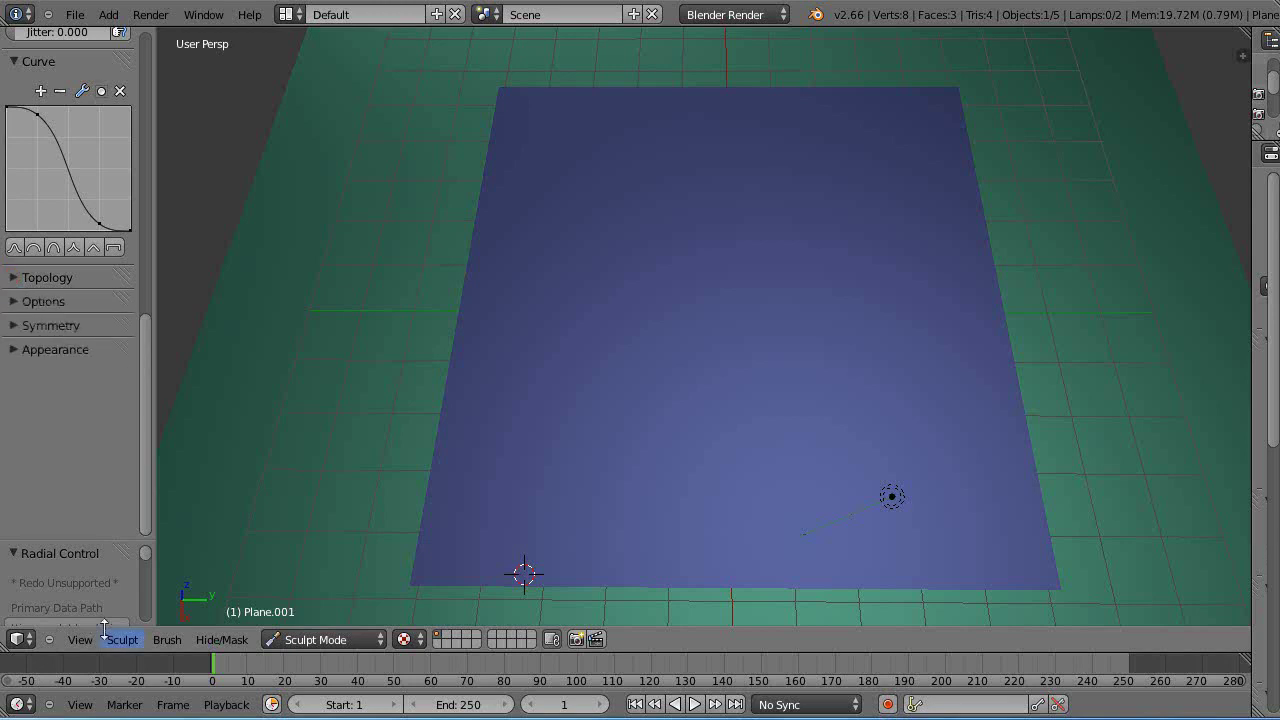
click(12, 278)
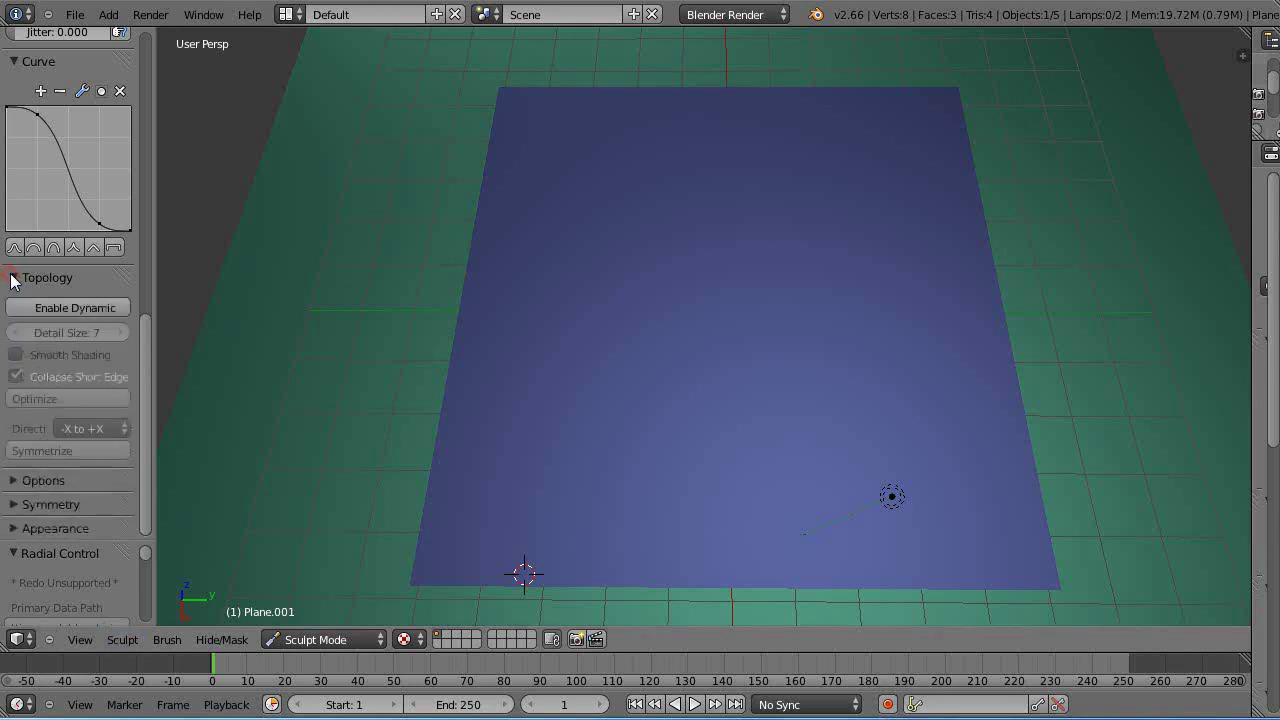
click(60, 310)
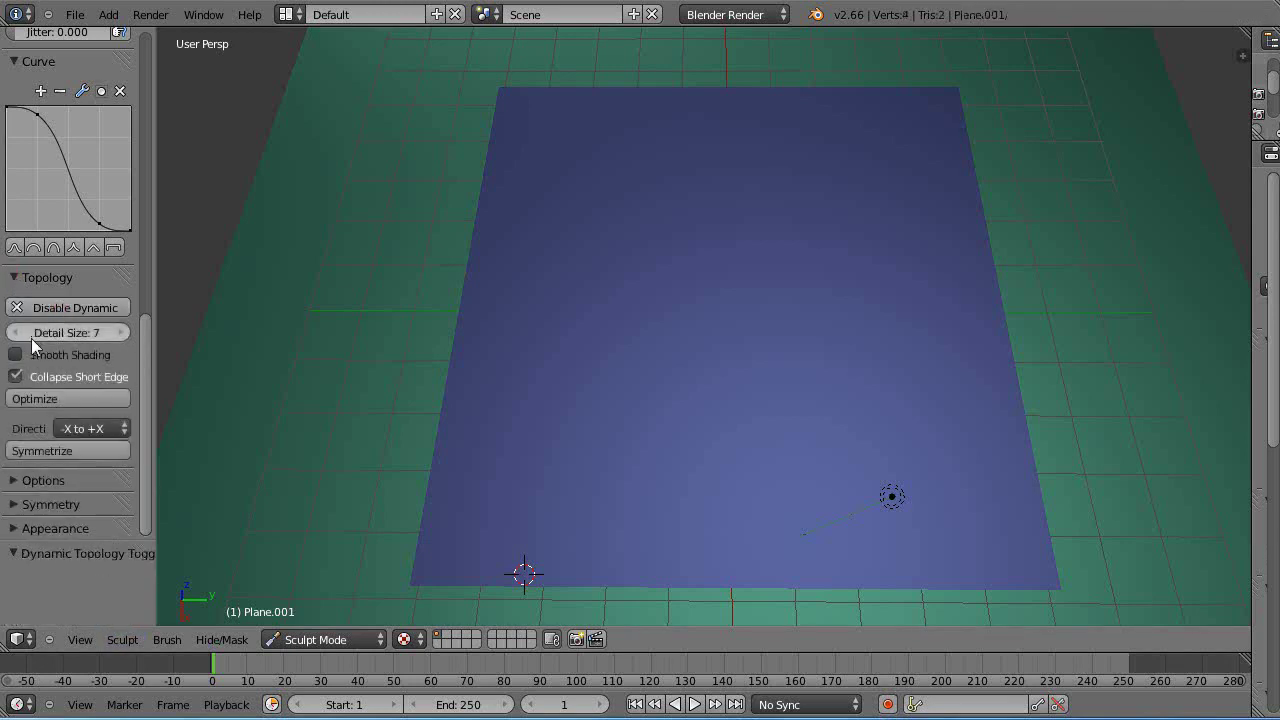
drag(31, 338, 69, 339)
drag(62, 338, 62, 338)
Sculpt a Blob stroke from lower right around to the left, raising a curved arc ridge.
scroll(607, 379, up, 2)
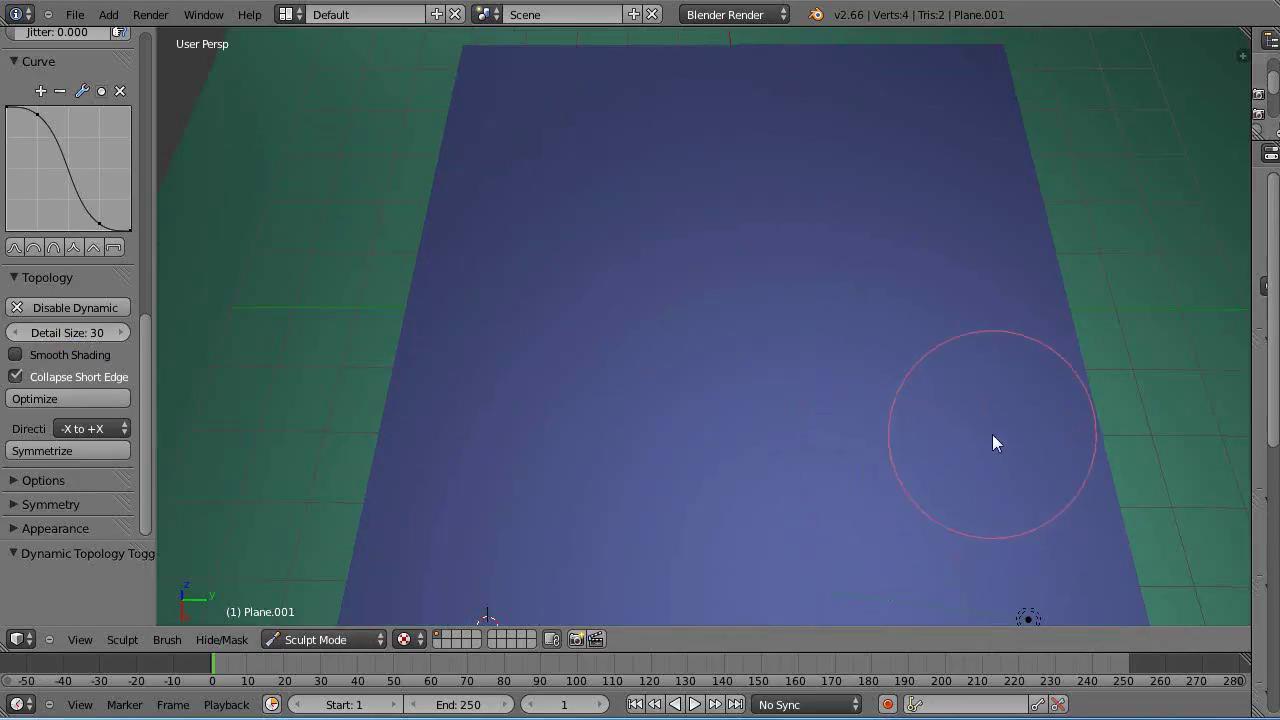
scroll(994, 440, down, 2)
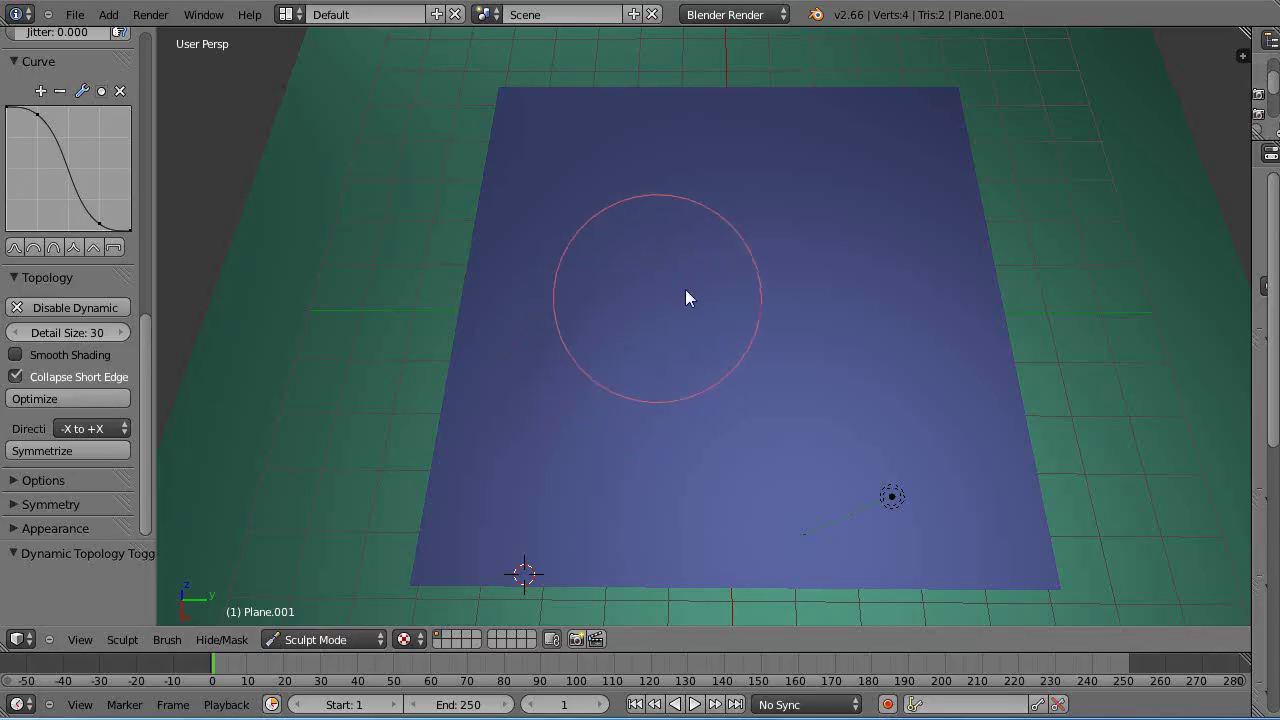
mouse_move(948, 466)
mouse_down()
mouse_move(924, 383)
mouse_move(883, 333)
mouse_move(832, 304)
mouse_move(744, 287)
mouse_move(580, 365)
mouse_move(524, 456)
mouse_move(581, 352)
mouse_move(630, 317)
mouse_move(694, 301)
mouse_move(832, 336)
mouse_move(903, 390)
mouse_move(946, 479)
mouse_move(934, 410)
mouse_move(893, 357)
mouse_move(830, 314)
mouse_move(751, 303)
mouse_move(697, 307)
mouse_move(597, 358)
mouse_move(556, 397)
mouse_move(525, 479)
mouse_move(590, 320)
mouse_move(653, 291)
mouse_move(743, 287)
mouse_move(830, 315)
mouse_move(877, 352)
mouse_move(949, 483)
mouse_move(926, 386)
mouse_move(841, 312)
mouse_move(752, 283)
mouse_move(715, 281)
mouse_move(632, 316)
mouse_move(541, 414)
mouse_move(588, 338)
mouse_move(726, 289)
mouse_move(863, 323)
mouse_move(894, 344)
mouse_move(930, 408)
mouse_move(890, 354)
mouse_move(841, 323)
mouse_move(734, 291)
mouse_move(641, 311)
mouse_move(565, 370)
mouse_move(519, 430)
mouse_move(667, 291)
mouse_move(754, 283)
mouse_move(886, 374)
mouse_move(860, 446)
mouse_up()
Zoom in and layer three fine strokes along the inner left side of the arc ridge.
scroll(859, 440, up, 3)
scroll(859, 440, up, 1)
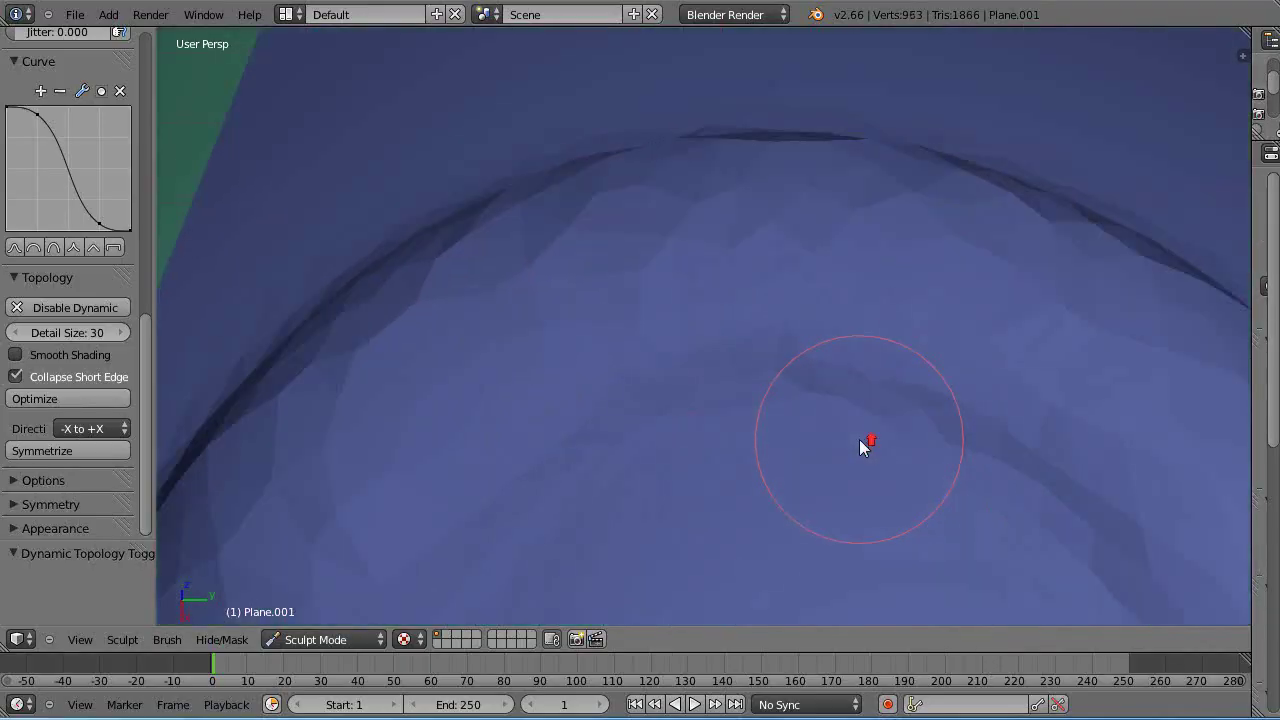
scroll(859, 439, down, 5)
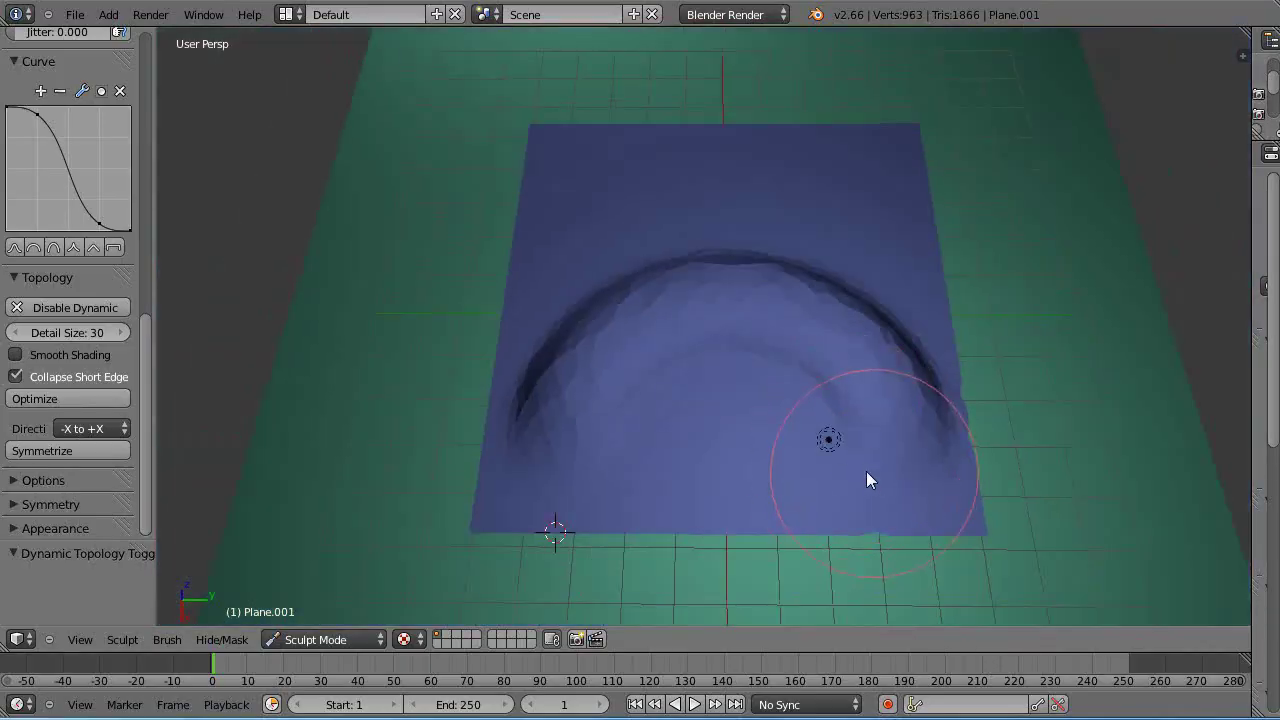
scroll(836, 465, up, 5)
scroll(837, 465, up, 2)
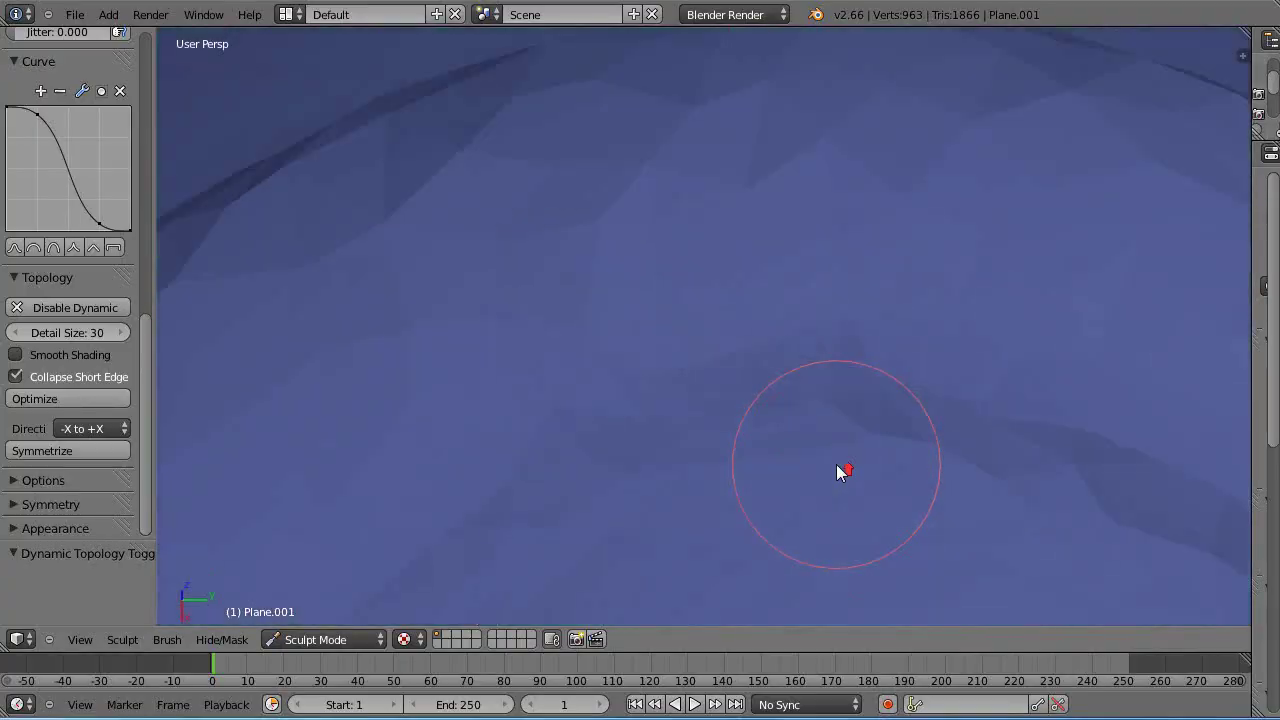
scroll(837, 465, down, 2)
scroll(837, 465, up, 1)
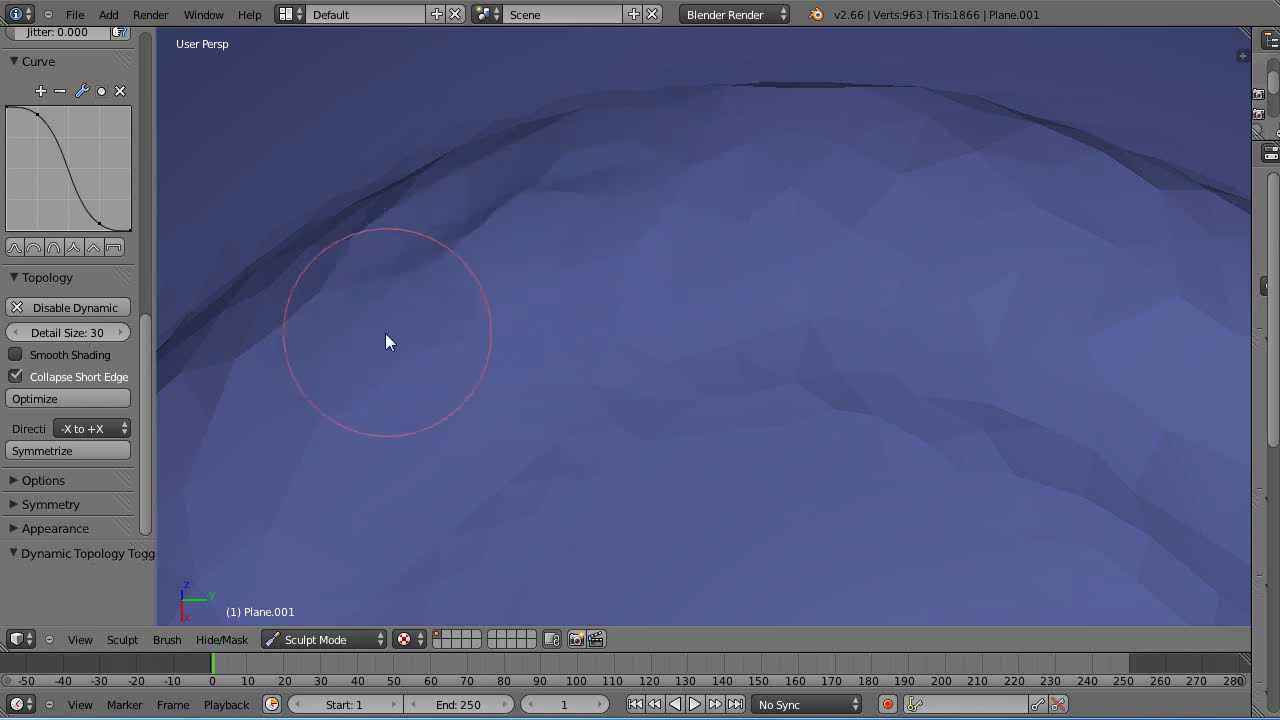
mouse_move(466, 262)
mouse_down()
mouse_move(632, 201)
mouse_move(465, 250)
mouse_move(349, 323)
mouse_up()
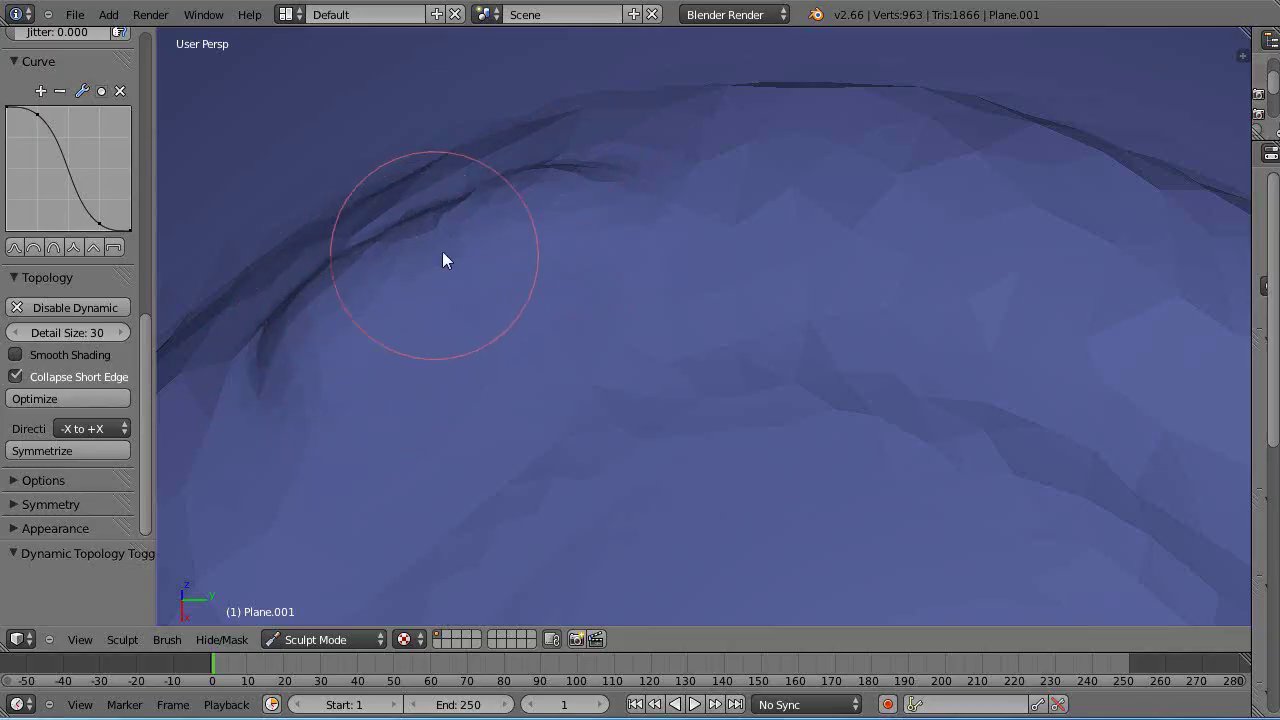
mouse_move(471, 225)
mouse_down()
mouse_move(494, 220)
mouse_move(440, 251)
mouse_move(573, 193)
mouse_move(472, 229)
mouse_move(326, 351)
mouse_move(396, 287)
mouse_move(522, 238)
mouse_move(515, 224)
mouse_move(465, 233)
mouse_move(319, 337)
mouse_up()
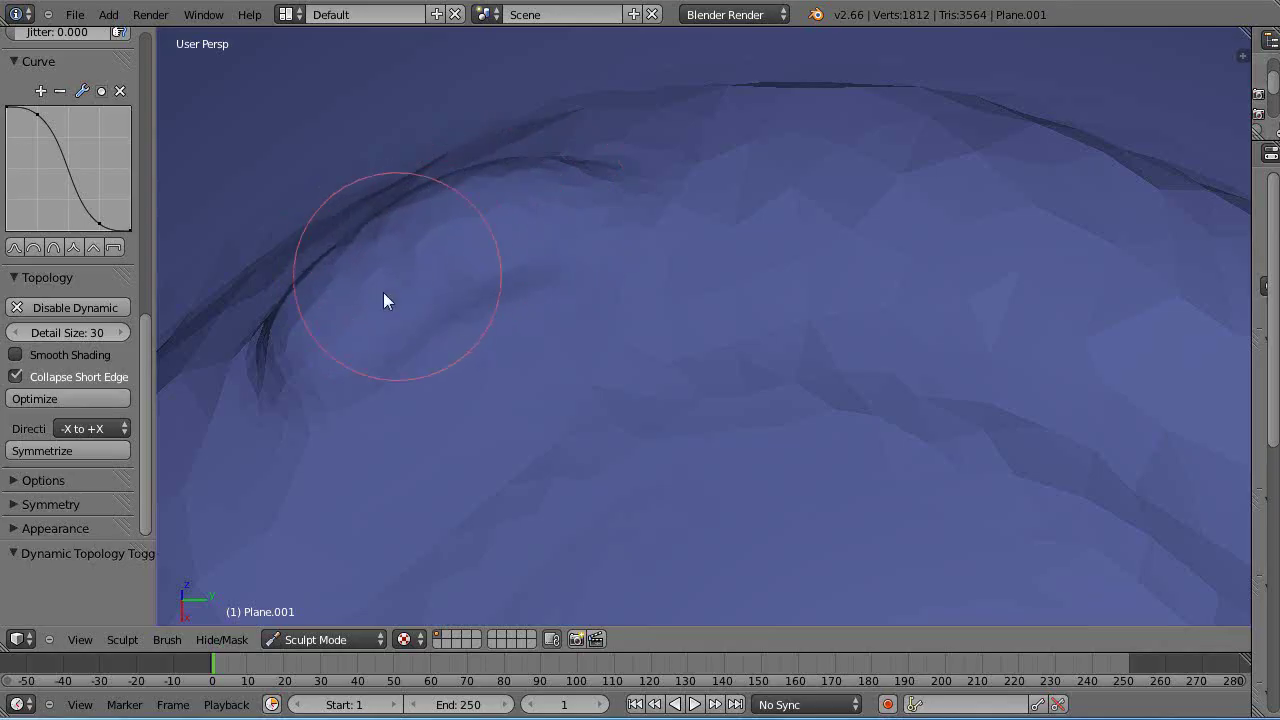
mouse_move(386, 300)
mouse_down()
mouse_move(368, 327)
mouse_move(502, 464)
mouse_move(624, 494)
mouse_up()
scroll(622, 496, down, 5)
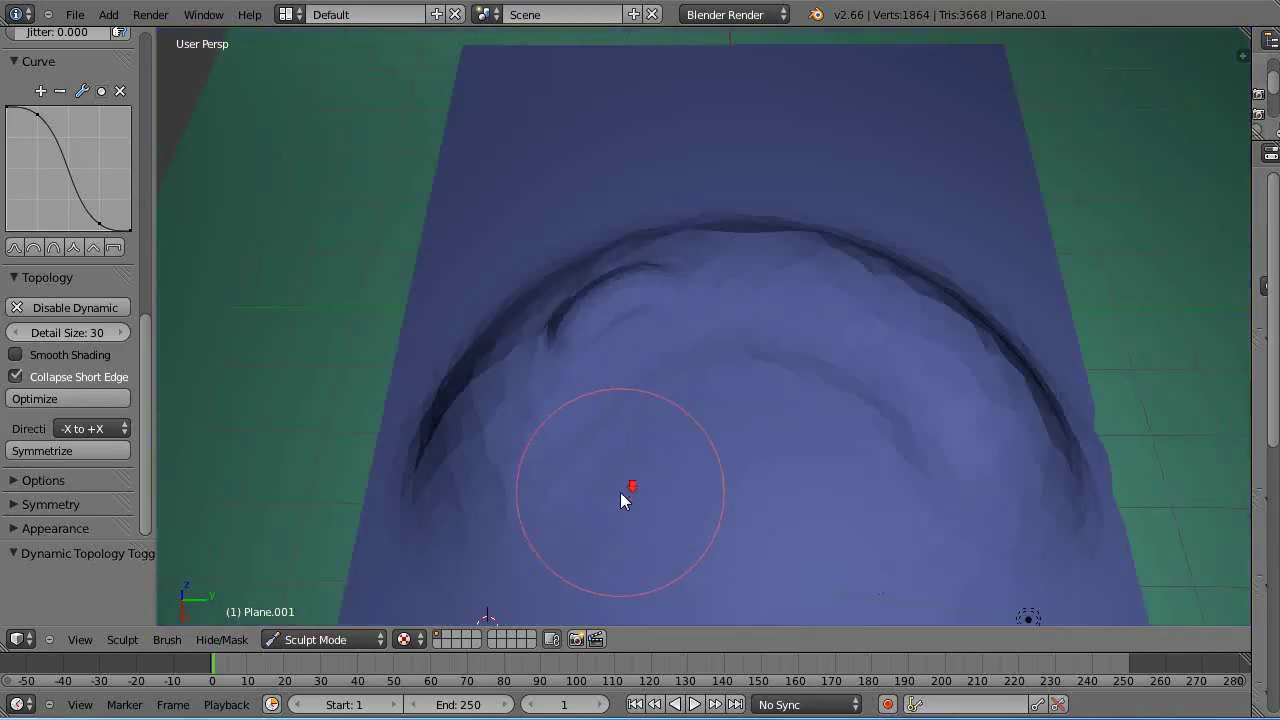
scroll(620, 492, down, 3)
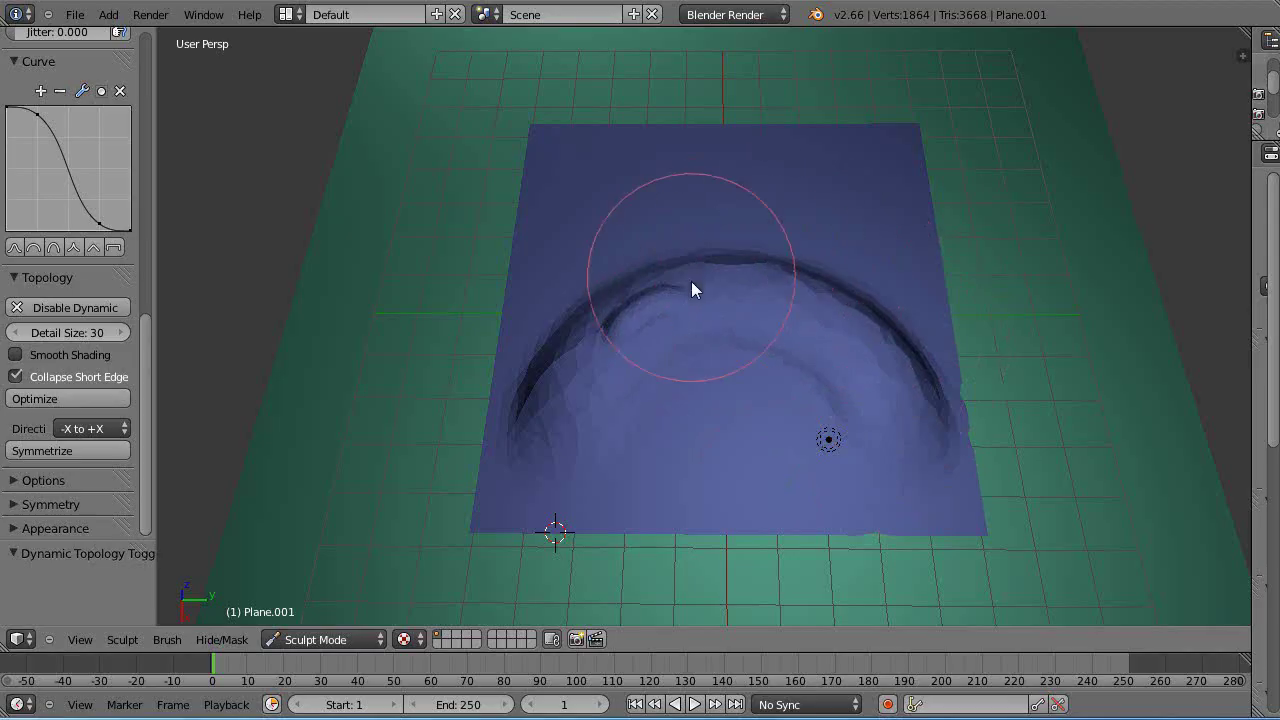
scroll(772, 352, up, 3)
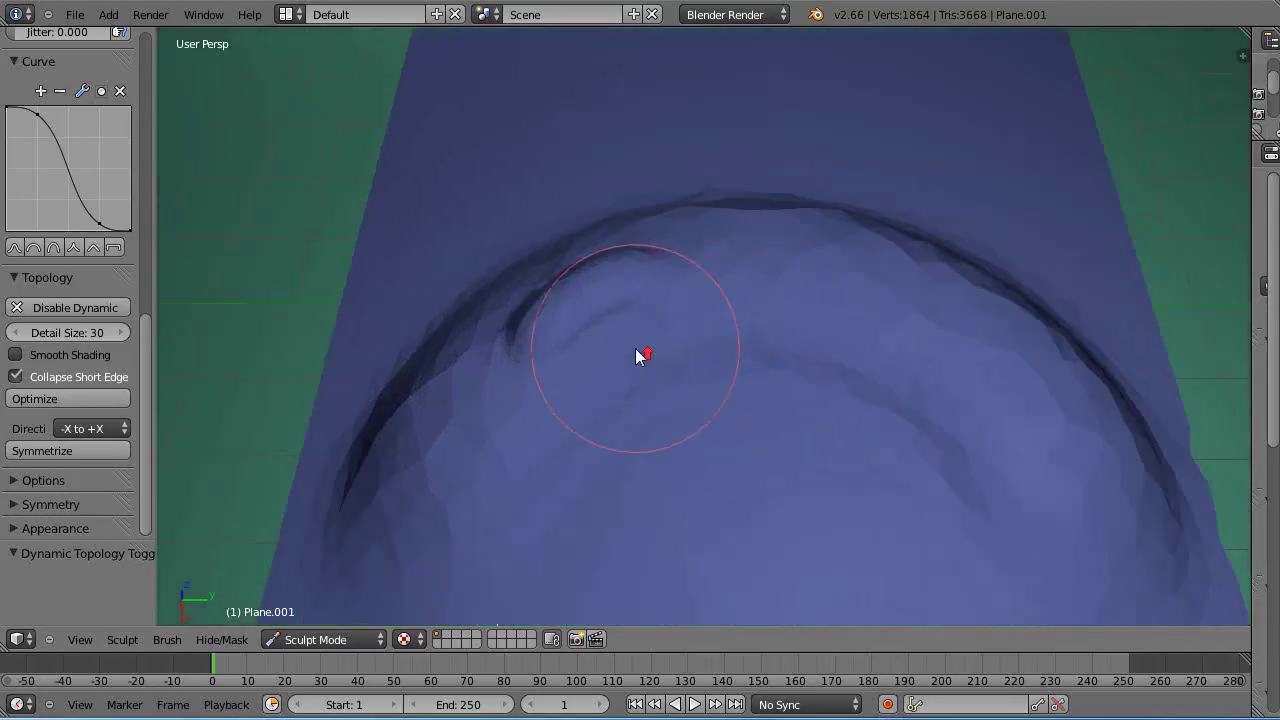
scroll(635, 348, up, 2)
middle_drag(441, 244, 594, 377)
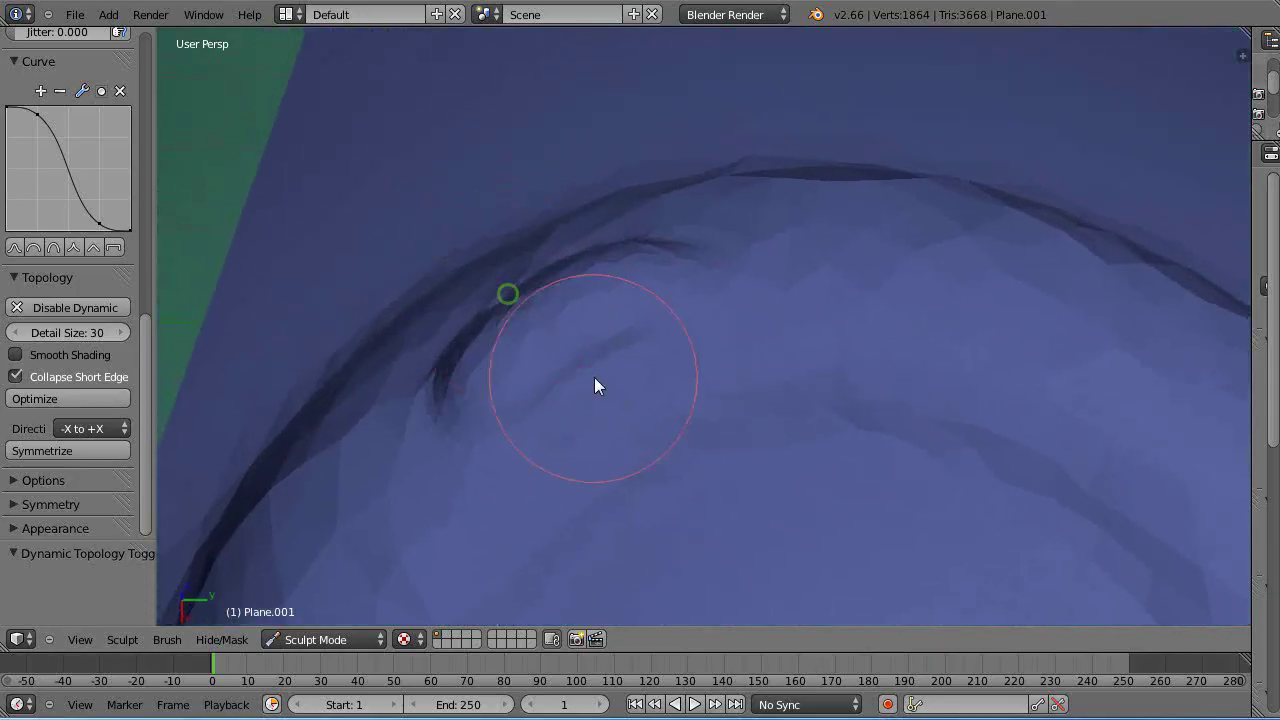
scroll(594, 377, up, 2)
scroll(586, 363, down, 1)
scroll(582, 353, up, 1)
scroll(563, 323, up, 1)
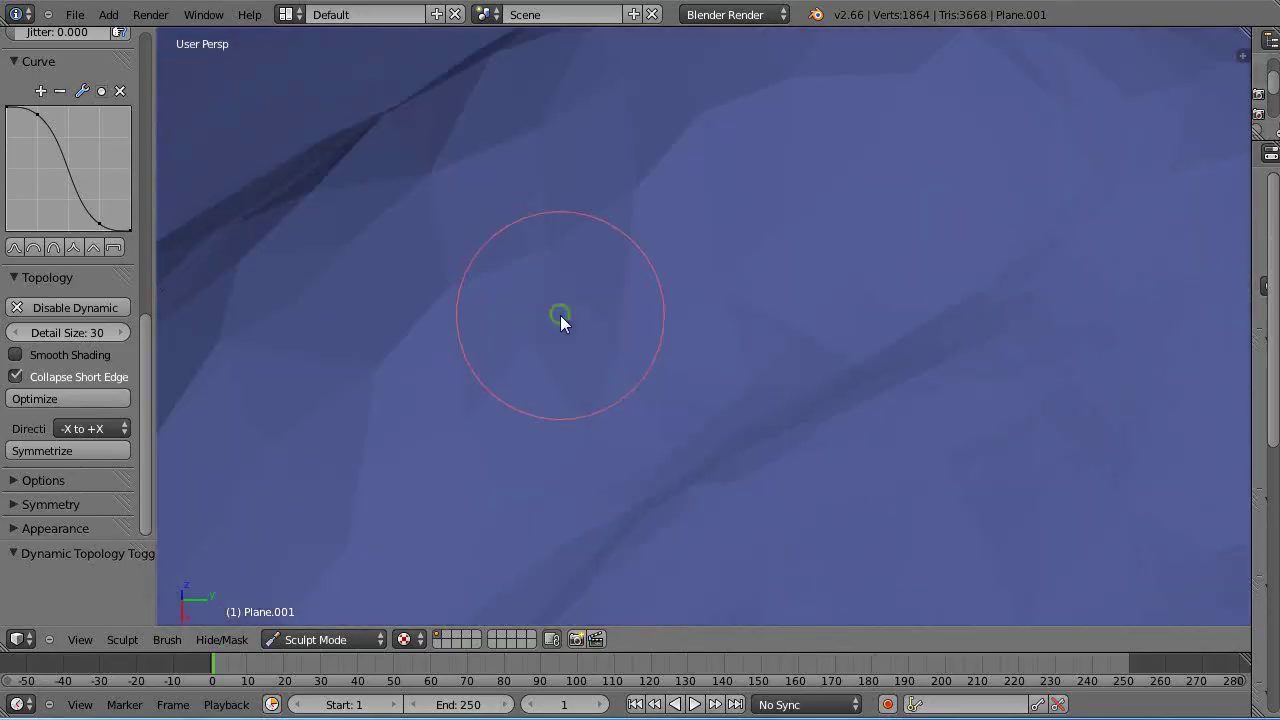
scroll(560, 315, down, 2)
scroll(561, 317, up, 2)
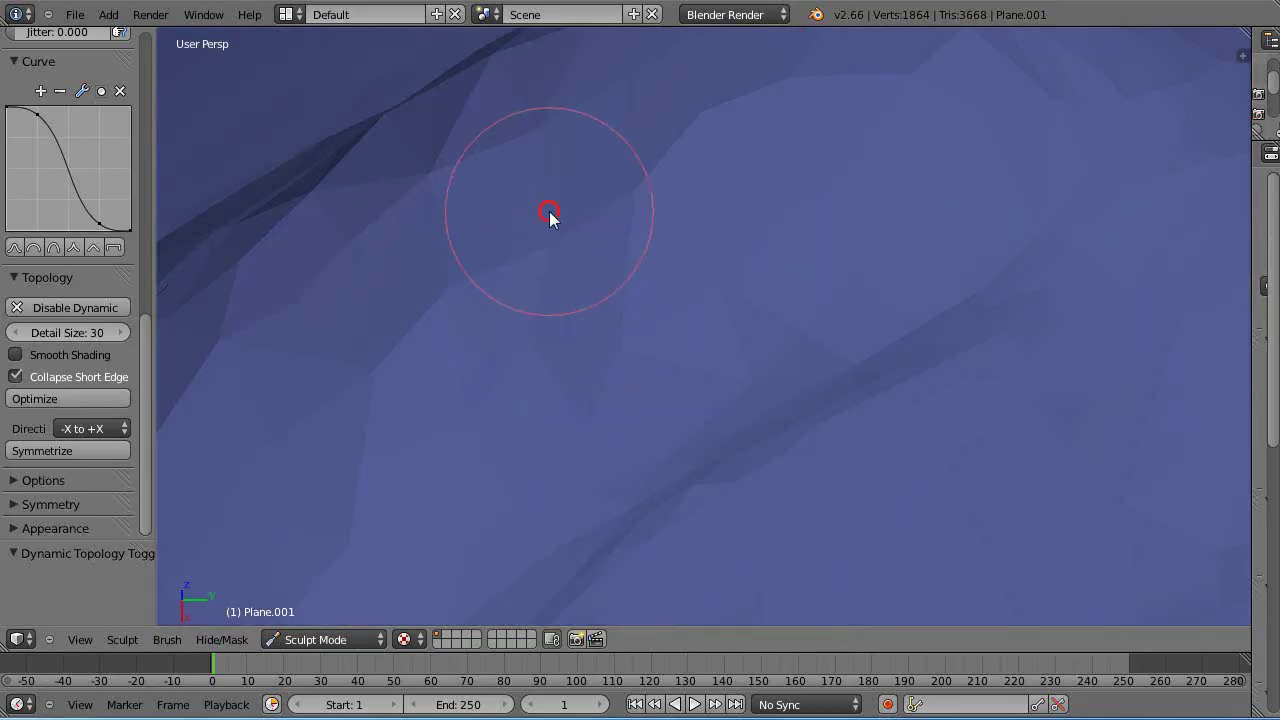
Carve an oval groove below the ridge, finishing it with a short extra stroke.
mouse_move(550, 215)
mouse_down()
mouse_move(348, 371)
mouse_move(395, 291)
mouse_move(406, 195)
mouse_move(388, 531)
mouse_move(400, 141)
mouse_move(391, 294)
mouse_move(355, 489)
mouse_move(414, 170)
mouse_move(414, 144)
mouse_move(372, 528)
mouse_up()
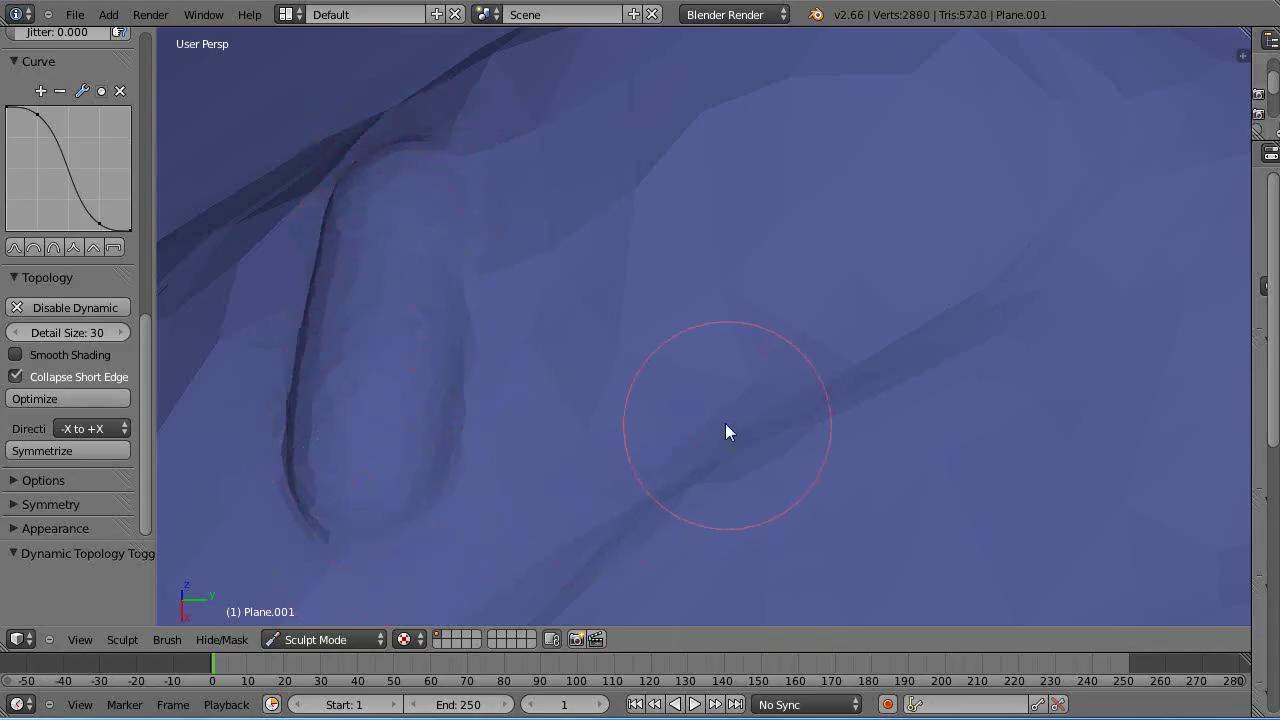
mouse_move(643, 369)
mouse_down()
mouse_move(660, 324)
mouse_move(657, 345)
mouse_up()
Inspect the dense triangles around the oval in Edit Mode's wireframe, then return to Sculpt Mode.
key(Tab)
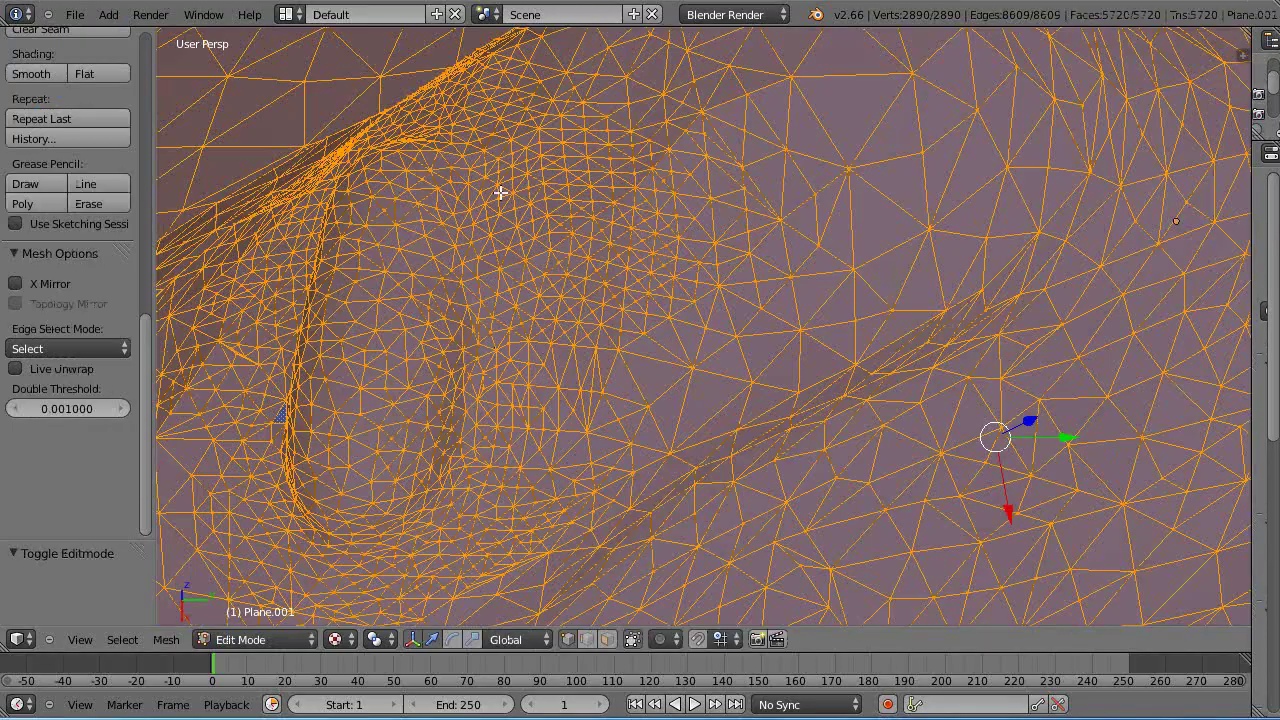
scroll(567, 262, down, 3)
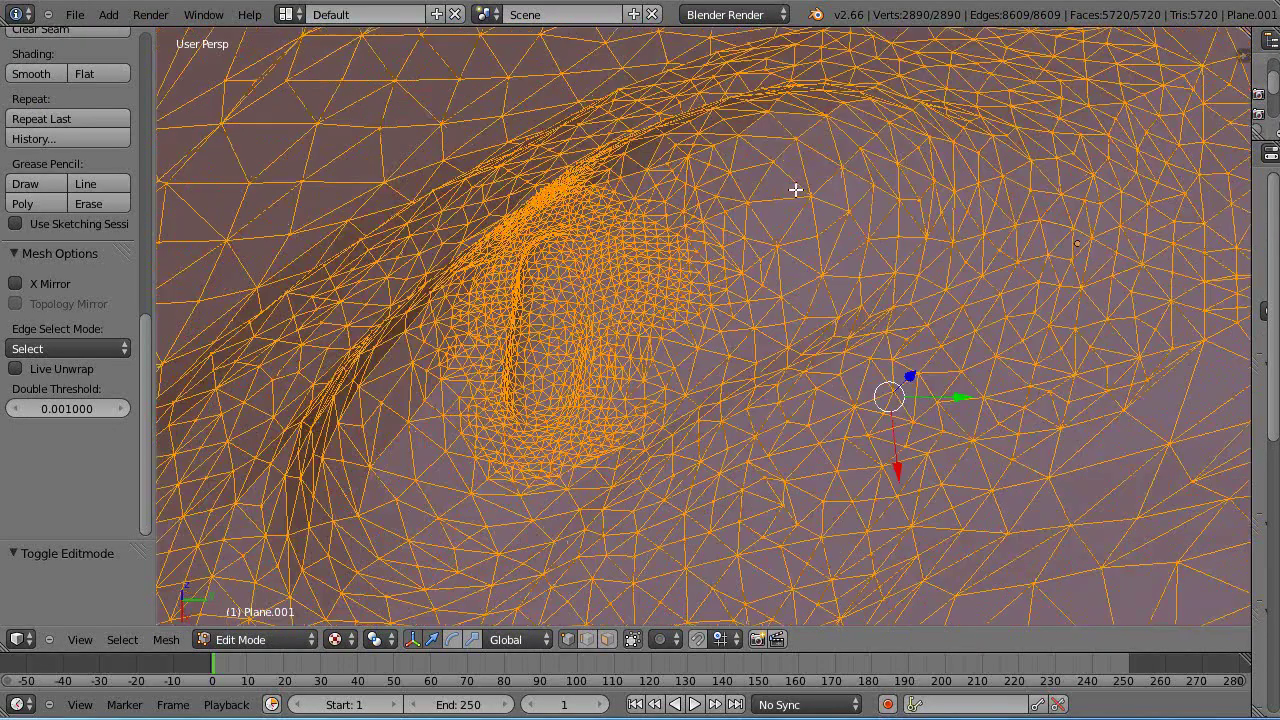
scroll(752, 199, down, 2)
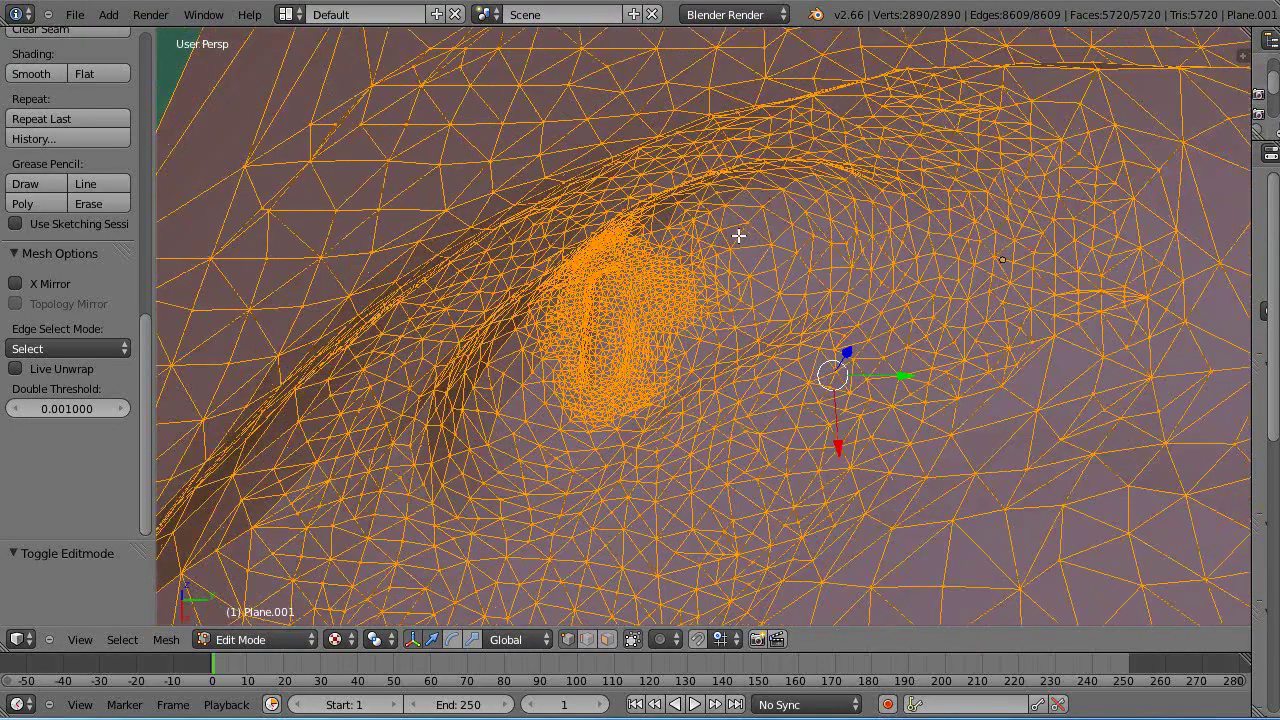
scroll(738, 235, down, 2)
scroll(960, 373, down, 2)
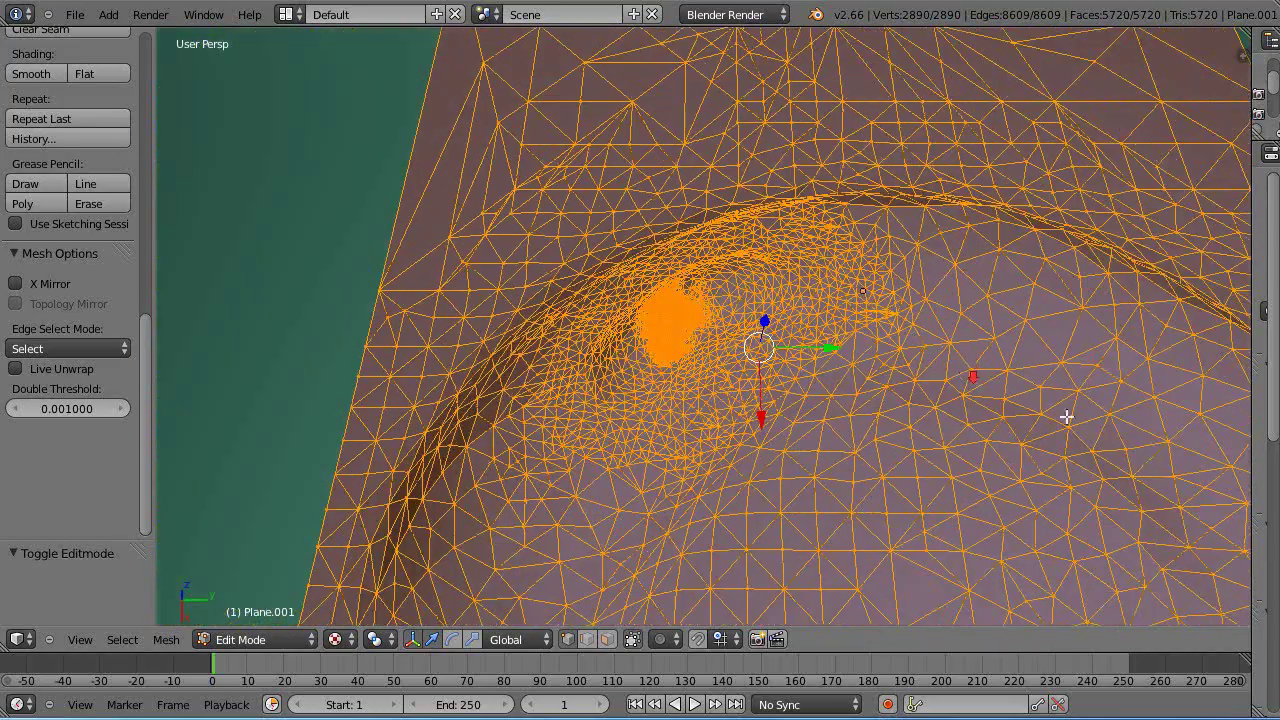
scroll(972, 437, down, 5)
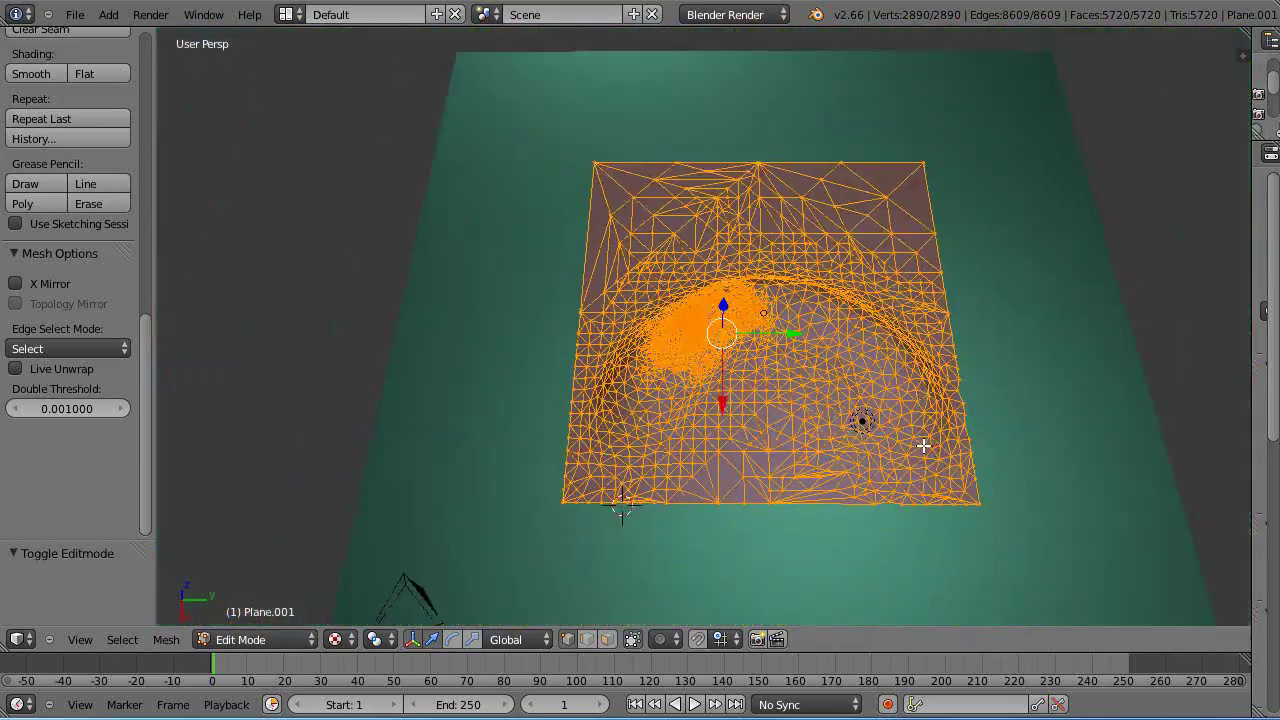
scroll(923, 446, up, 7)
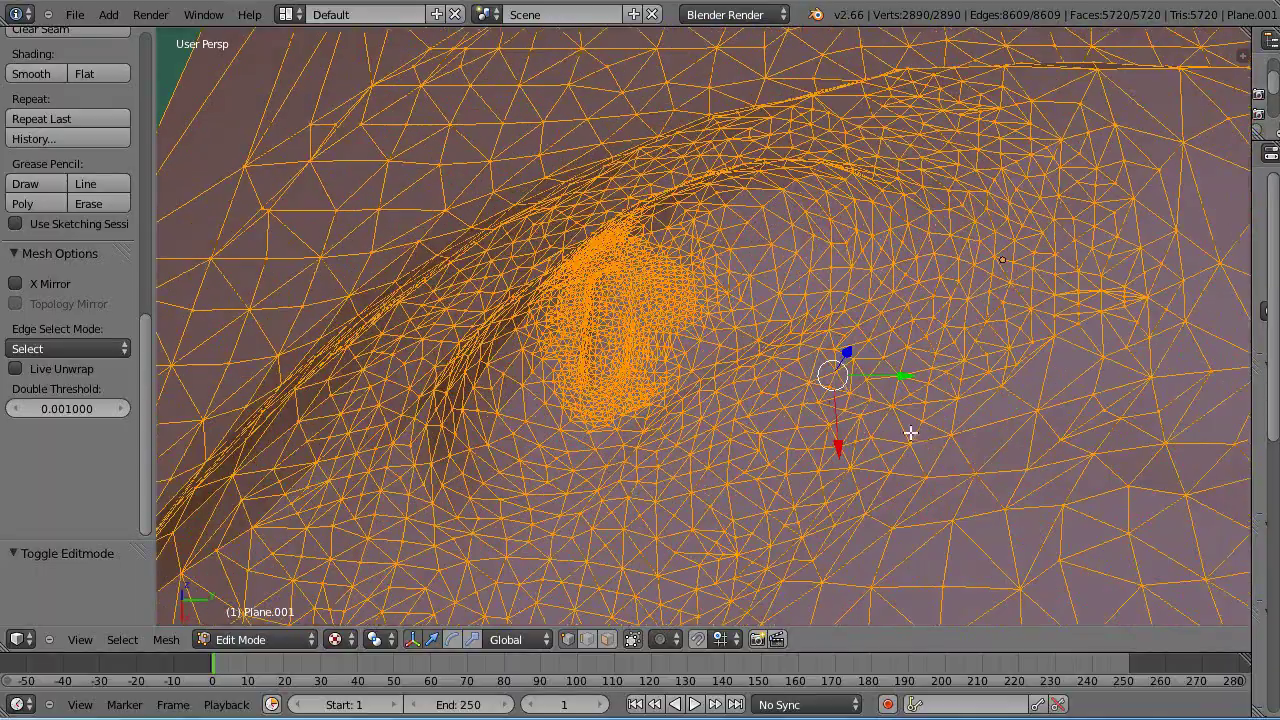
scroll(918, 430, up, 5)
scroll(920, 430, down, 5)
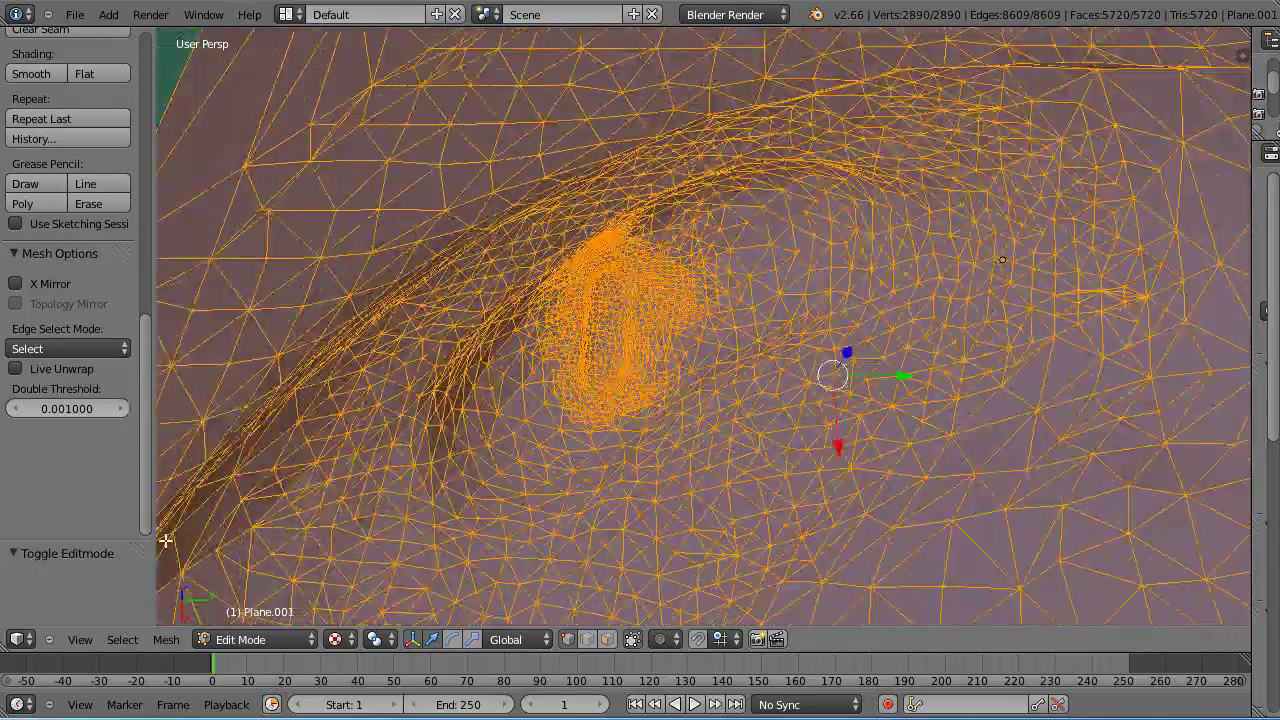
scroll(602, 321, up, 3)
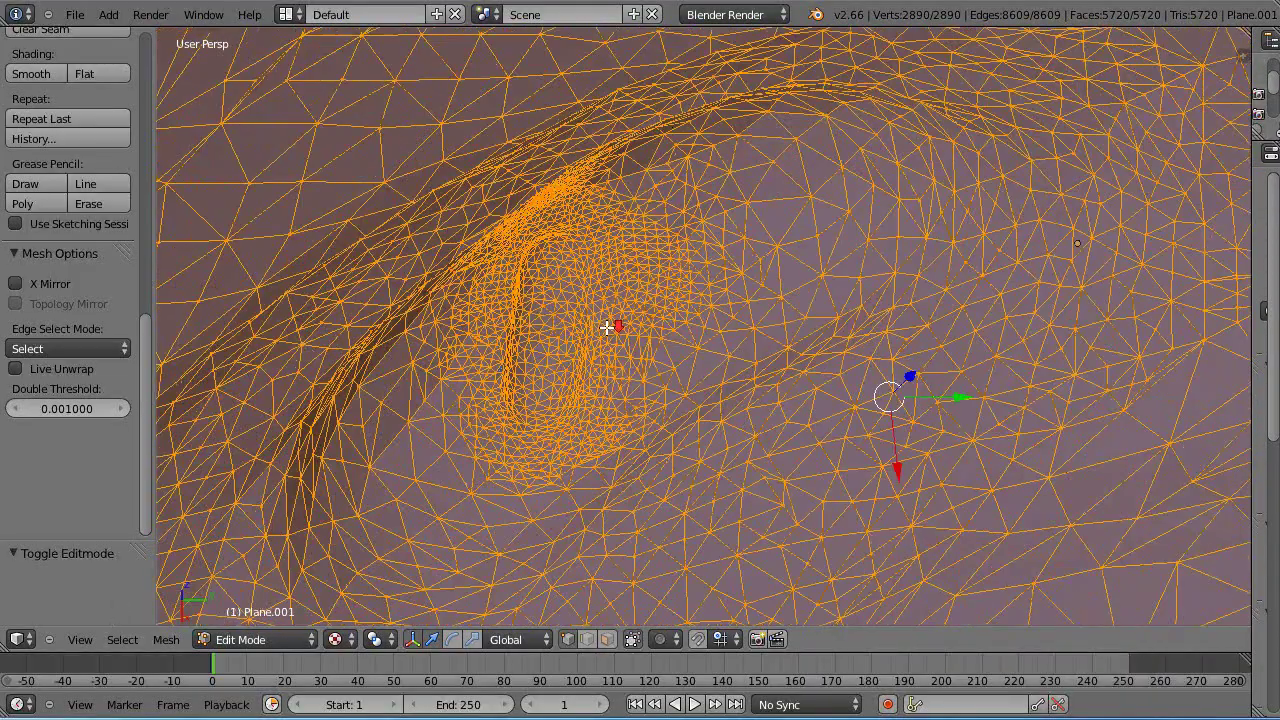
key(ctrl+Tab)
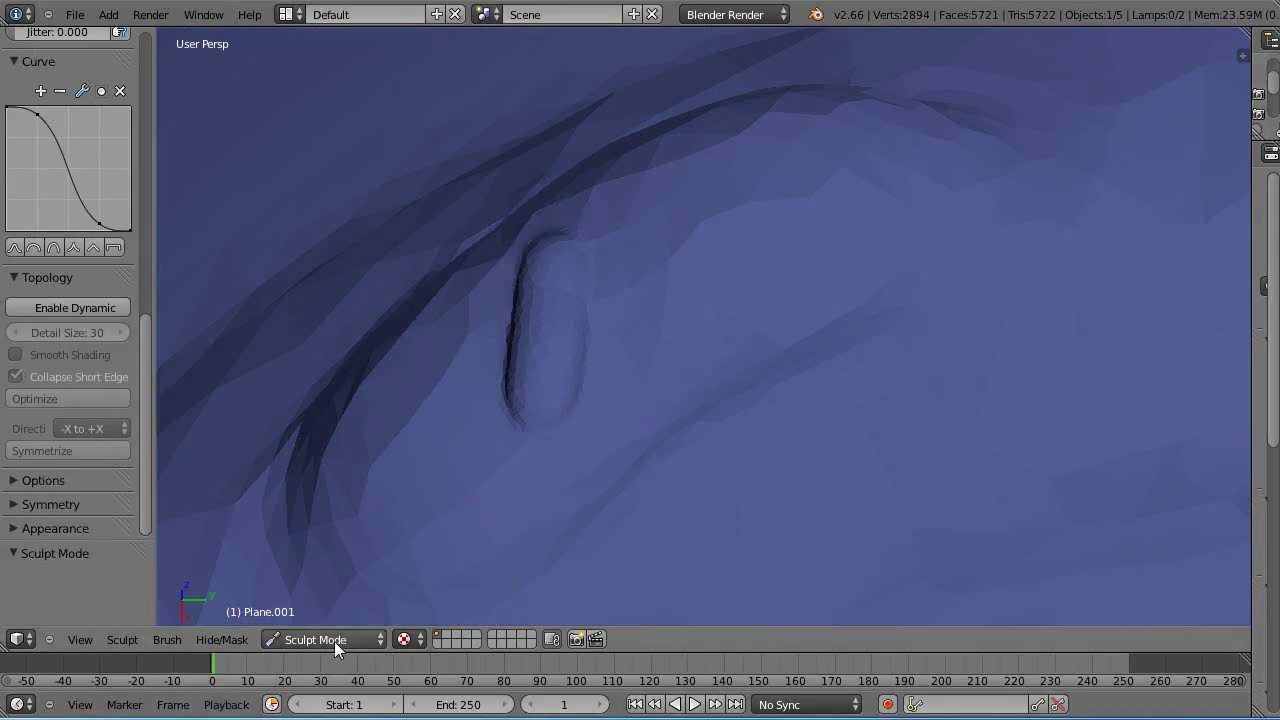
Re-enable dynamic topology at detail size 30 and bring the view closer to the crease.
click(53, 311)
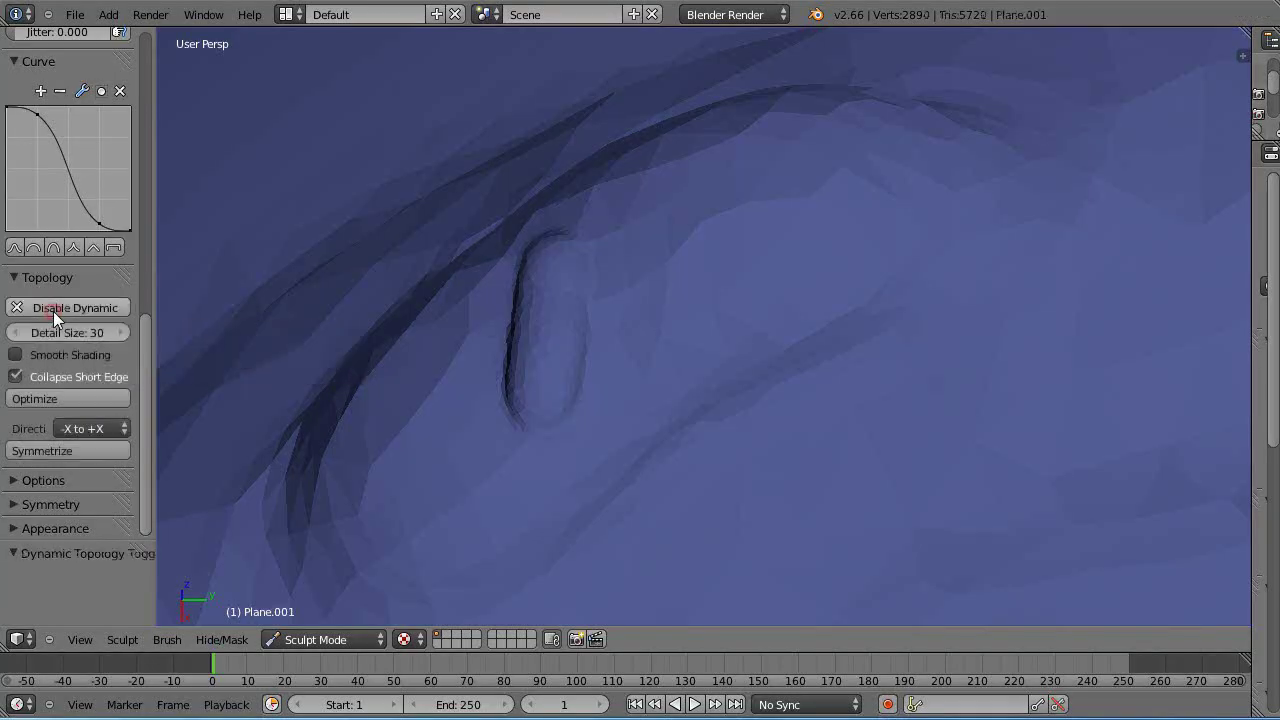
mouse_move(845, 396)
middle_down()
mouse_move(751, 374)
mouse_move(702, 274)
middle_up()
scroll(751, 374, up, 5)
scroll(757, 371, down, 3)
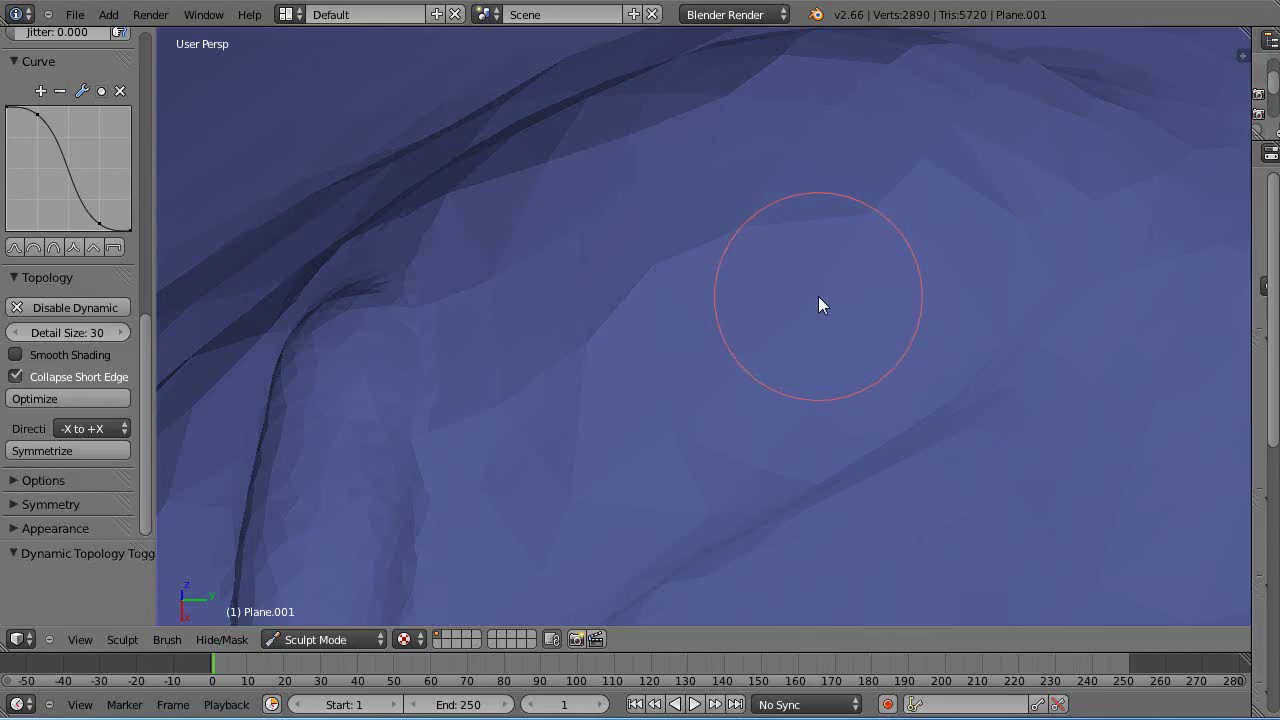
Lower Detail Size to 10 and sculpt a finely detailed oval stroke.
click(99, 335)
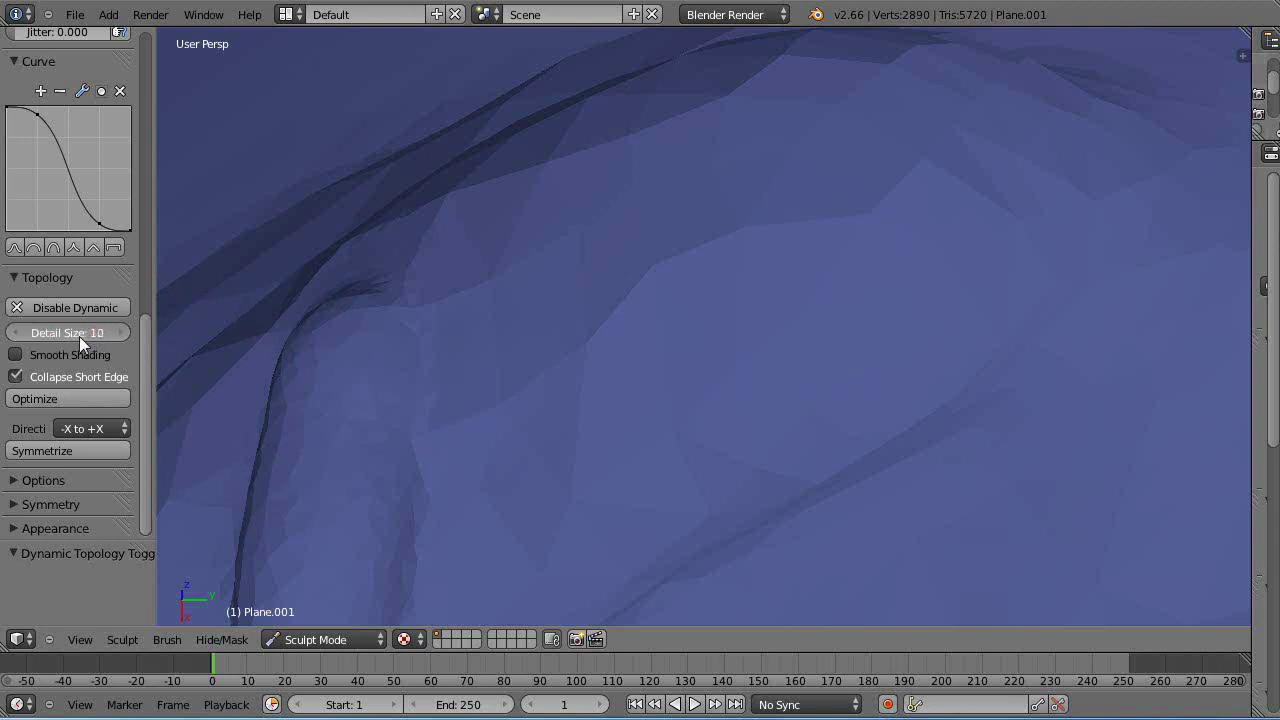
drag(79, 336, 79, 336)
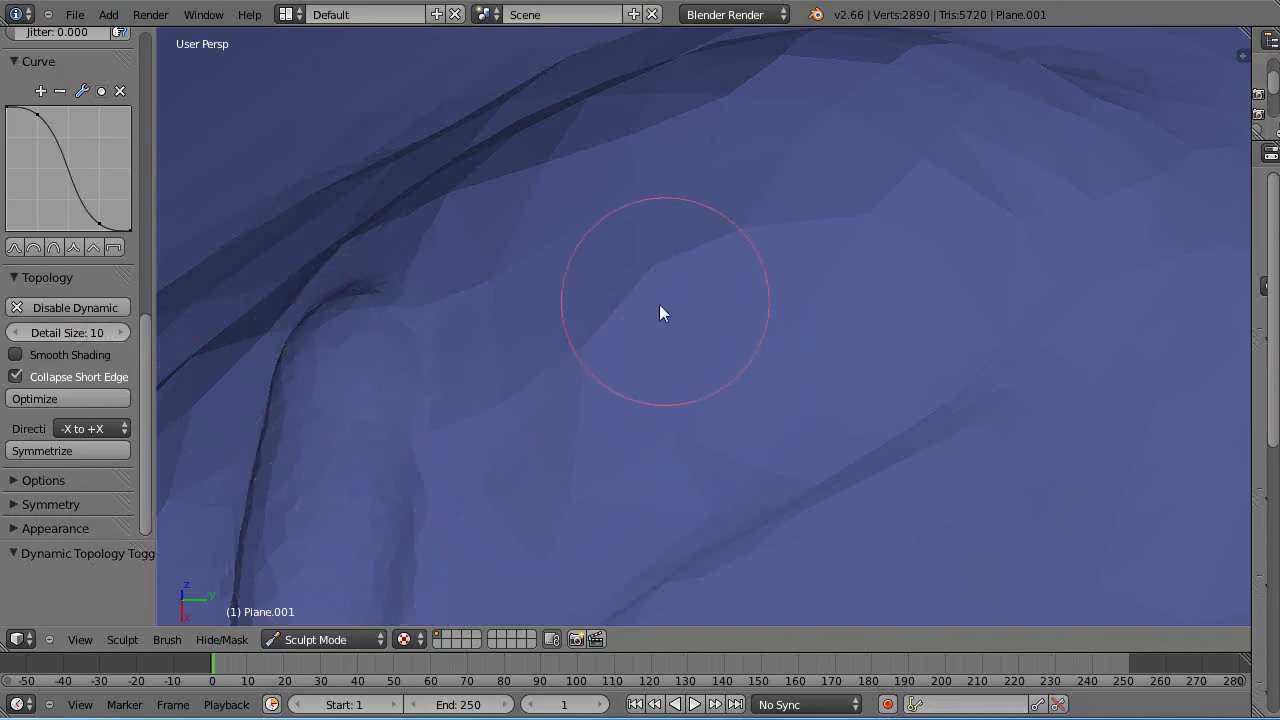
mouse_move(648, 322)
mouse_down()
mouse_move(755, 233)
mouse_move(655, 296)
mouse_move(620, 352)
mouse_move(691, 255)
mouse_move(744, 219)
mouse_move(611, 319)
mouse_move(583, 390)
mouse_move(645, 292)
mouse_move(729, 229)
mouse_move(633, 309)
mouse_move(602, 398)
mouse_move(651, 276)
mouse_move(703, 239)
mouse_move(689, 234)
mouse_move(615, 298)
mouse_move(575, 388)
mouse_move(600, 316)
mouse_move(675, 243)
mouse_move(736, 226)
mouse_move(694, 237)
mouse_move(612, 294)
mouse_move(566, 397)
mouse_move(585, 318)
mouse_move(647, 252)
mouse_move(765, 218)
mouse_move(704, 227)
mouse_move(658, 258)
mouse_move(583, 372)
mouse_move(598, 283)
mouse_move(689, 213)
mouse_move(622, 270)
mouse_move(575, 364)
mouse_move(800, 373)
mouse_up()
Orbit and zoom in close, then enter Edit Mode to view the oval's dense wireframe.
middle_drag(799, 372, 771, 354)
scroll(800, 371, up, 5)
scroll(793, 368, down, 5)
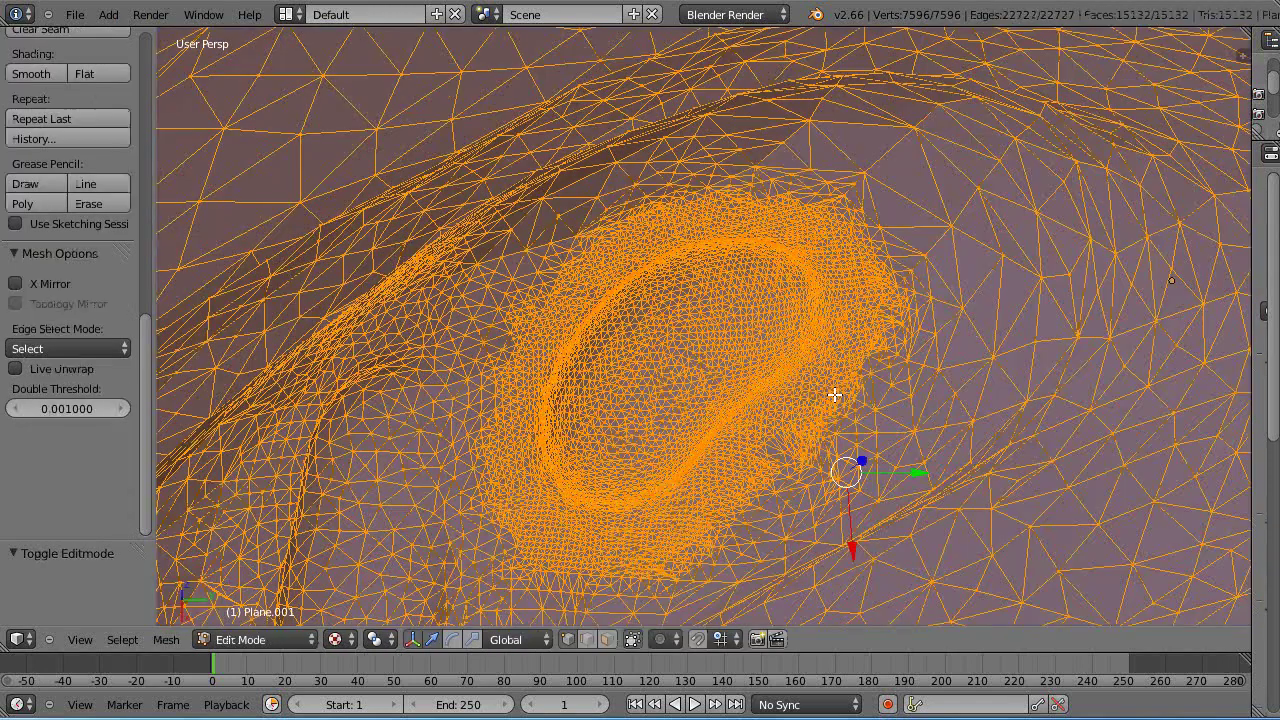
key(Tab)
Scroll the tool shelf while viewing the smooth, finely detailed oval in Sculpt Mode.
drag(145, 395, 183, 515)
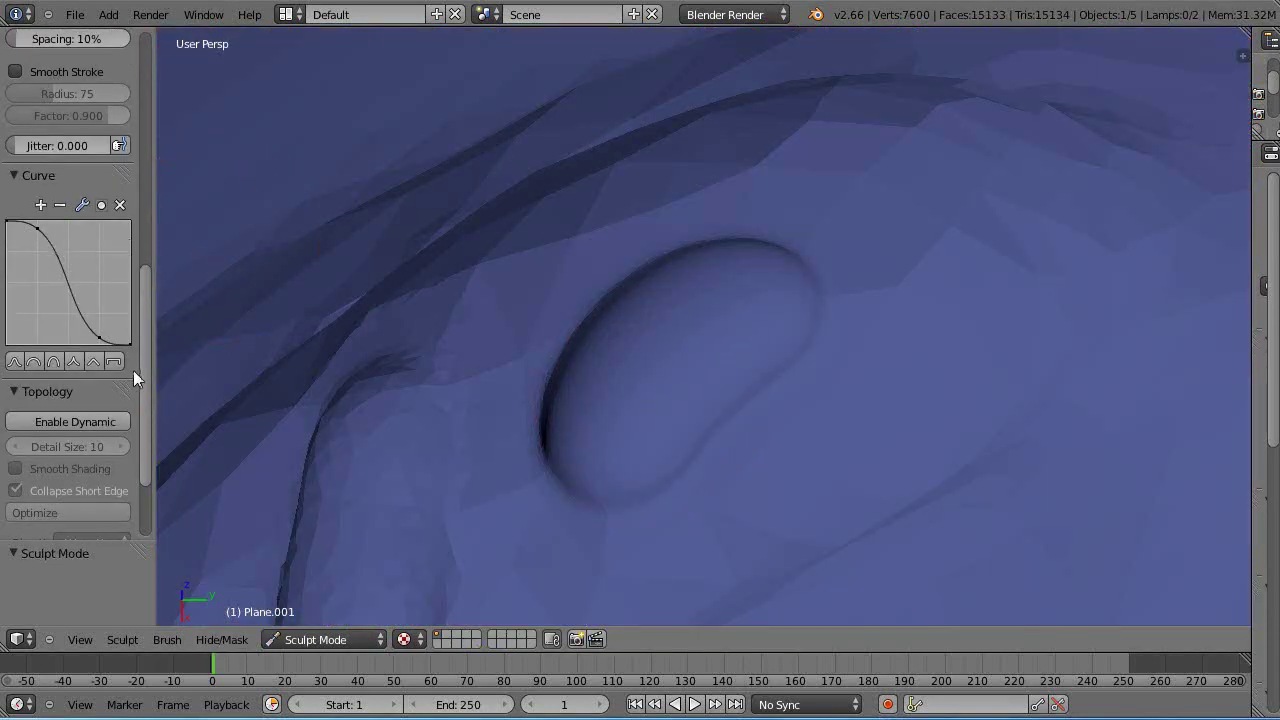
drag(143, 393, 165, 119)
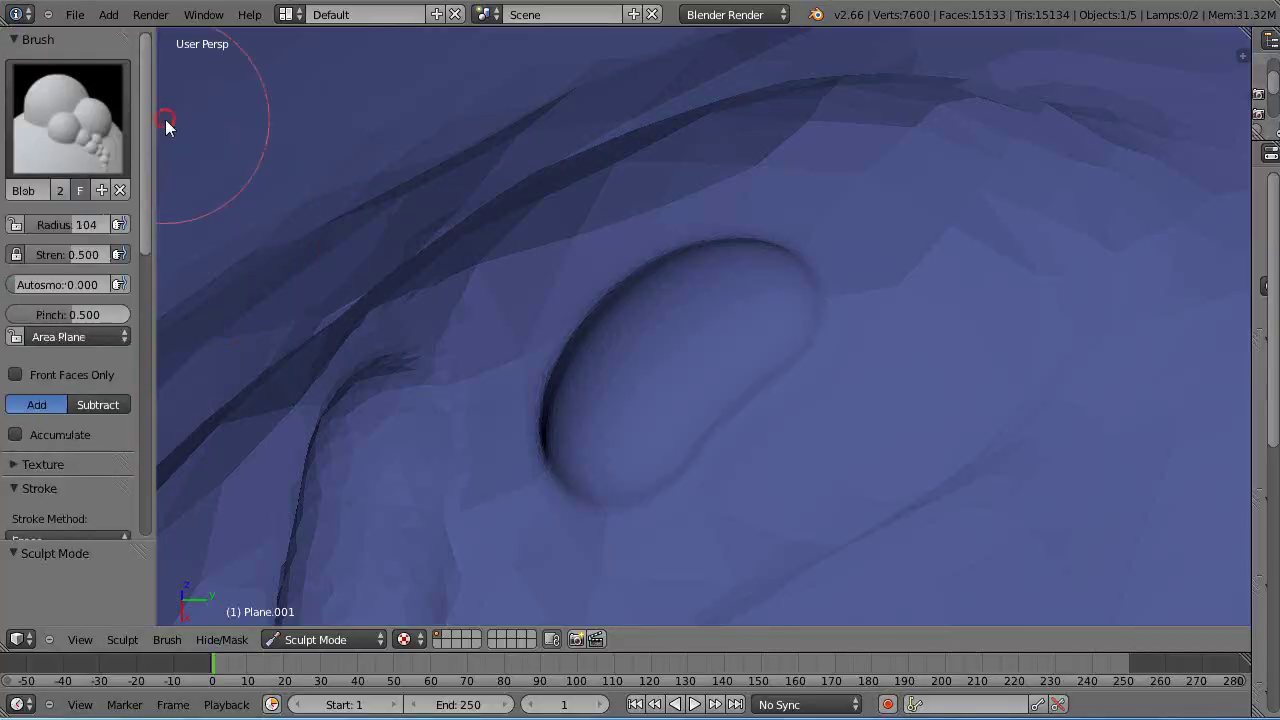
click(84, 146)
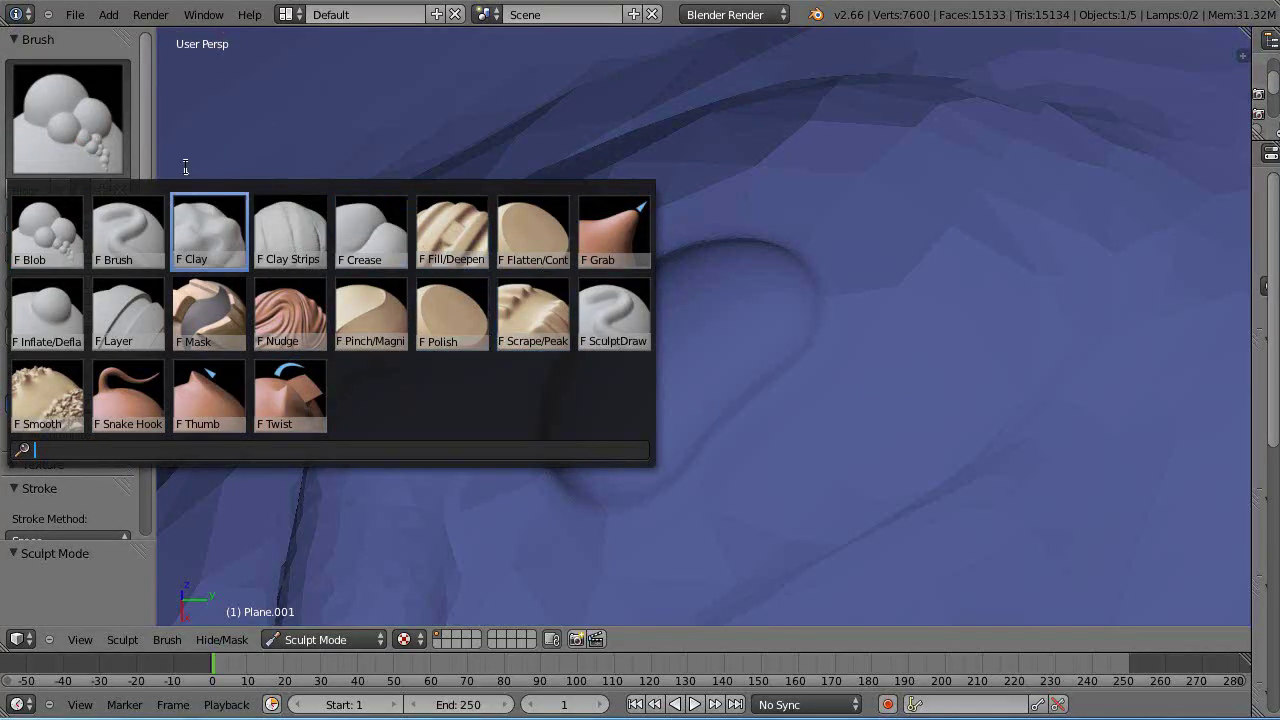
scroll(626, 381, down, 3)
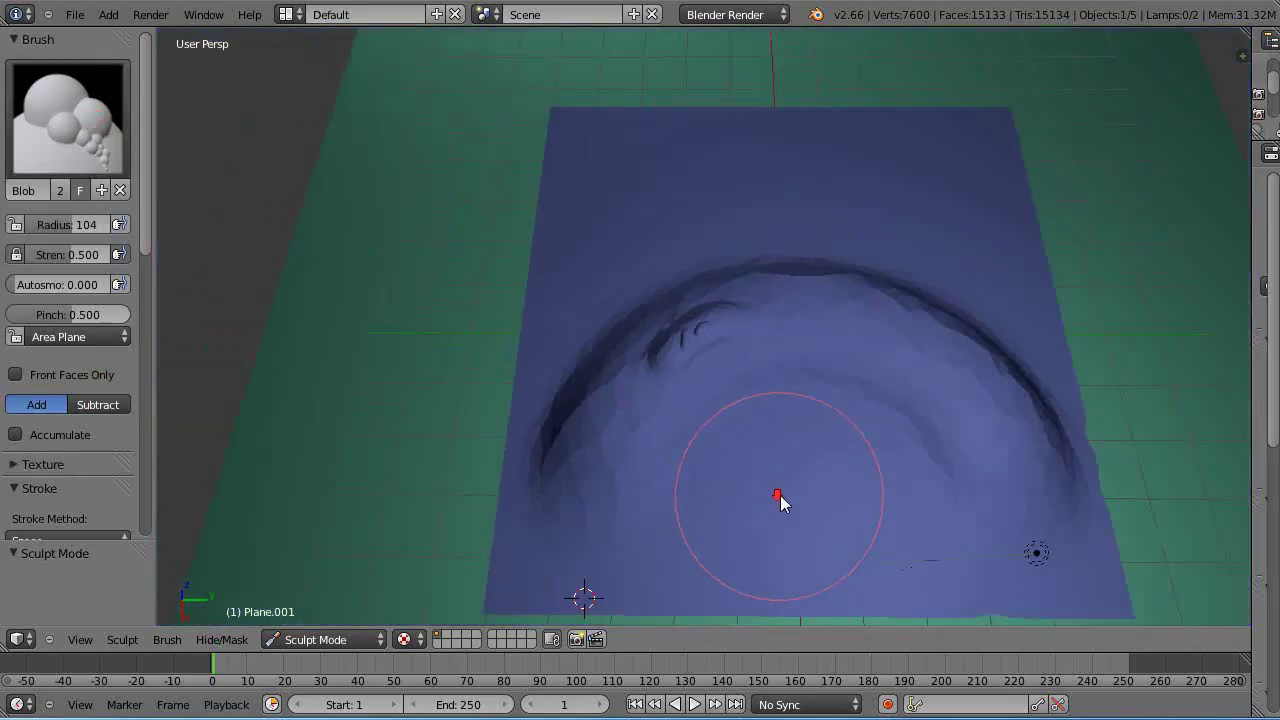
middle_drag(780, 500, 771, 431)
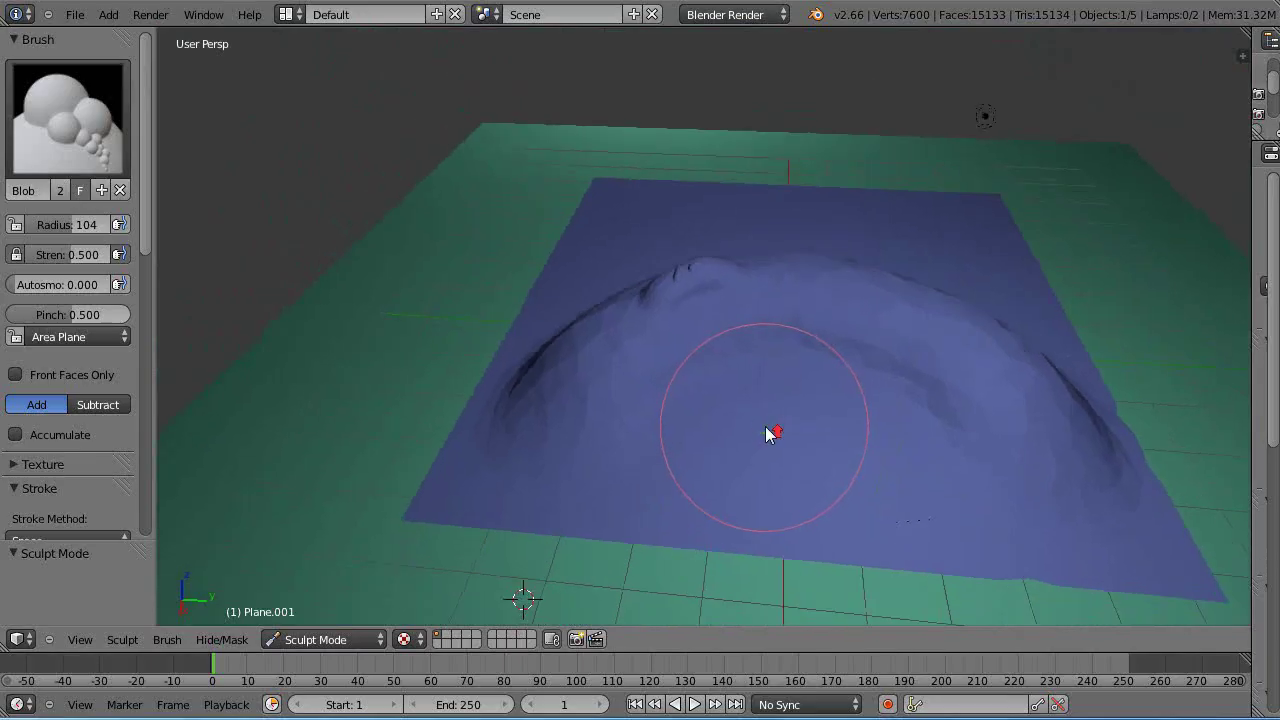
scroll(771, 431, up, 3)
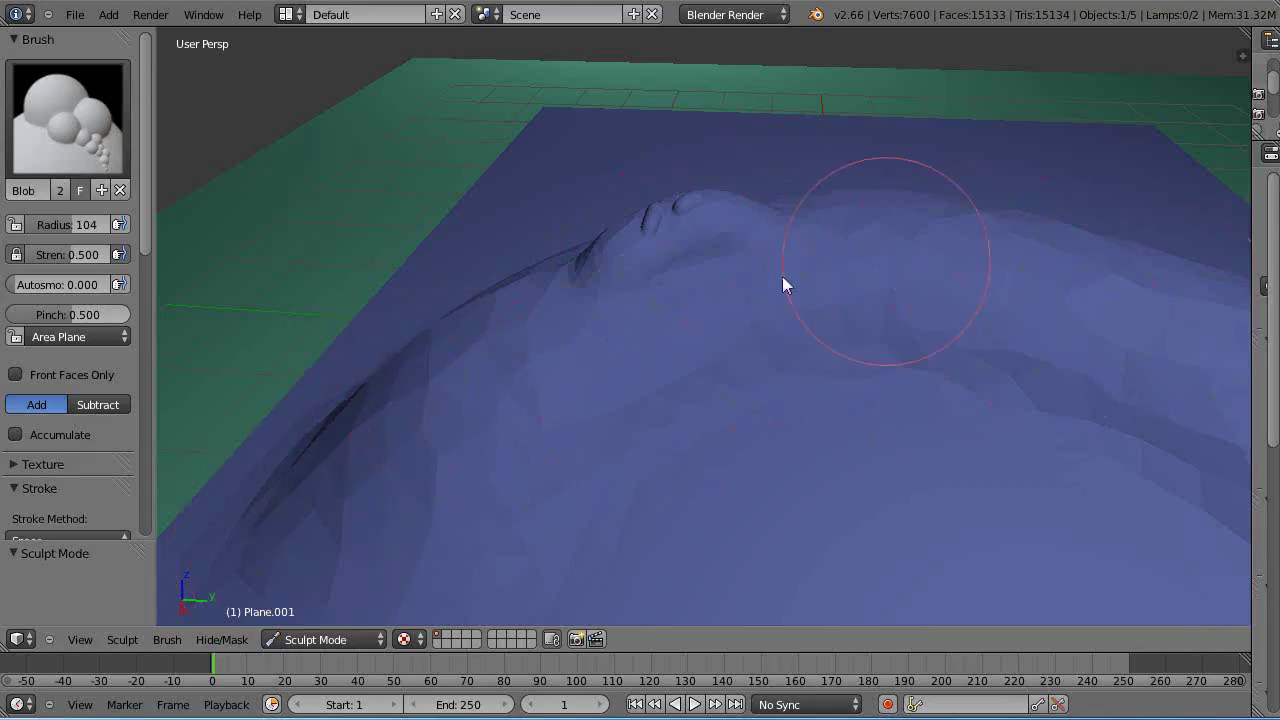
scroll(771, 431, down, 4)
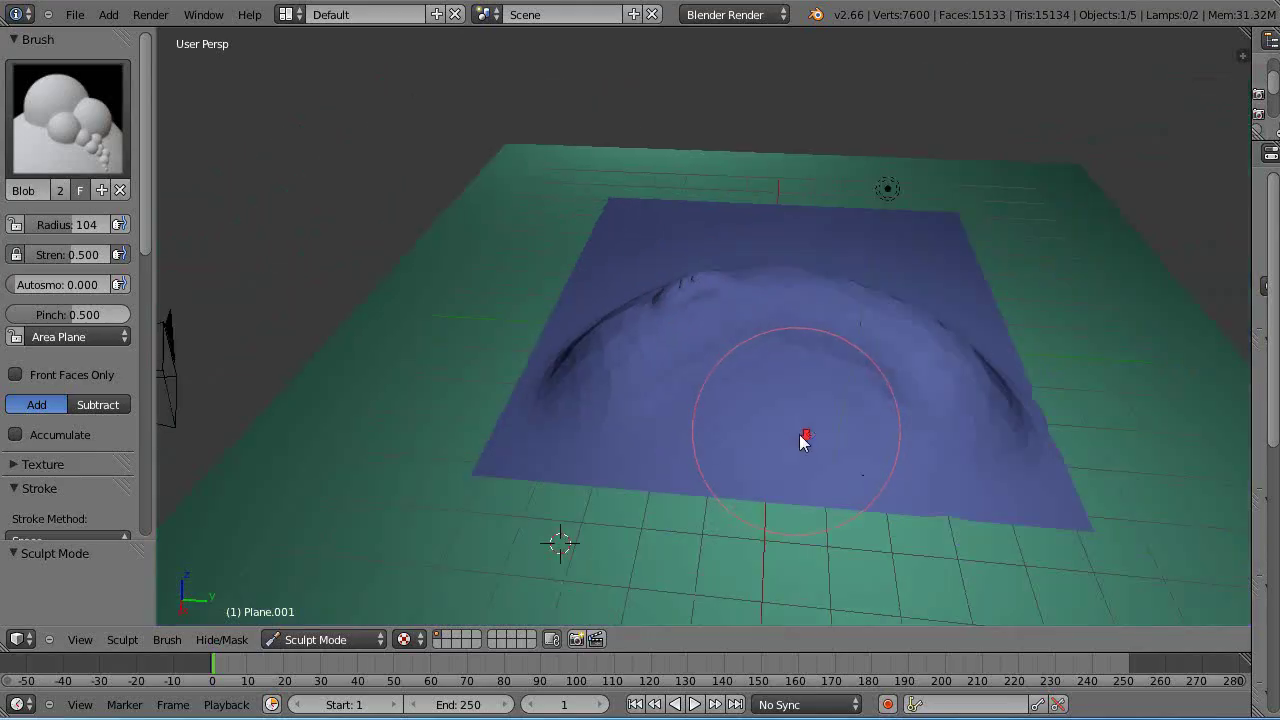
mouse_move(811, 443)
middle_down()
mouse_move(580, 458)
mouse_move(850, 438)
middle_up()
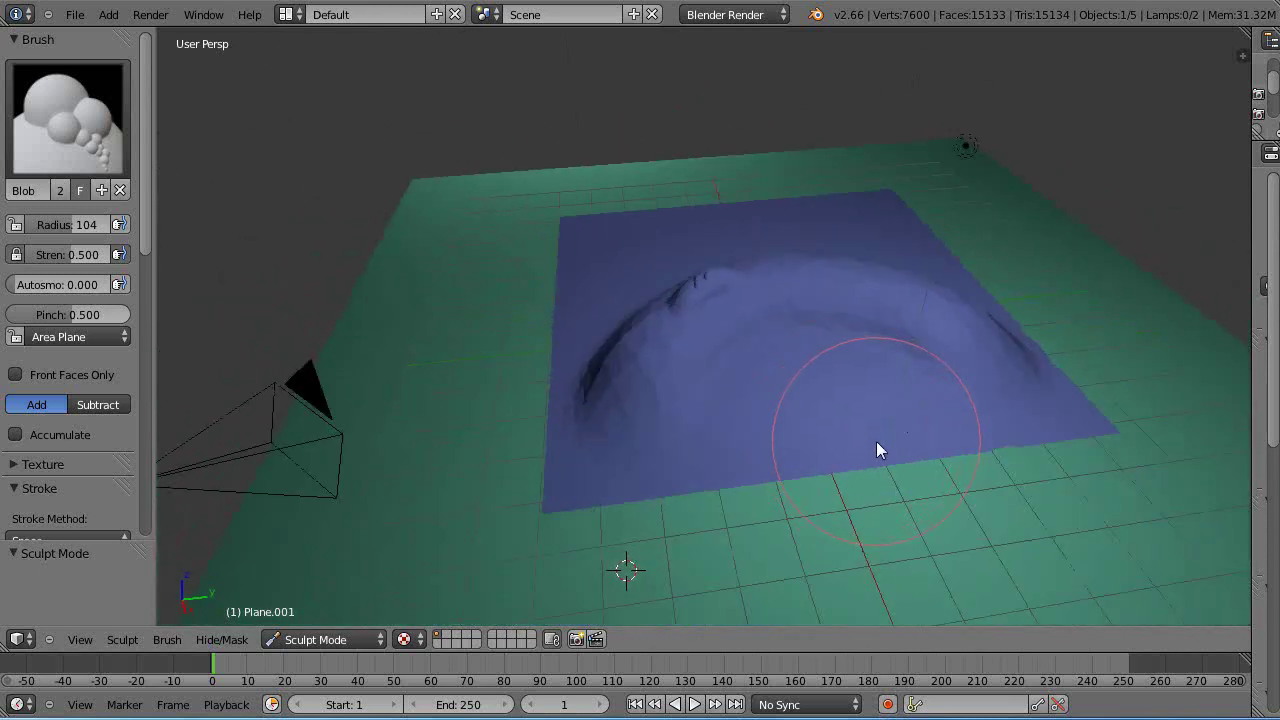